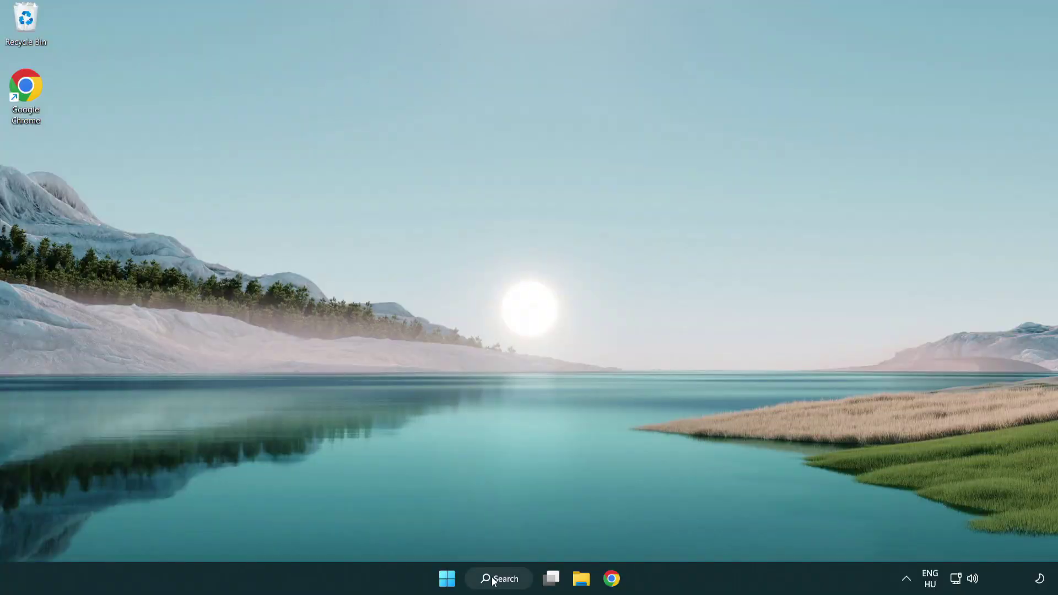
# Search Windows for 'device manager' and open Device Manager from the results
pyautogui.click(502, 578)
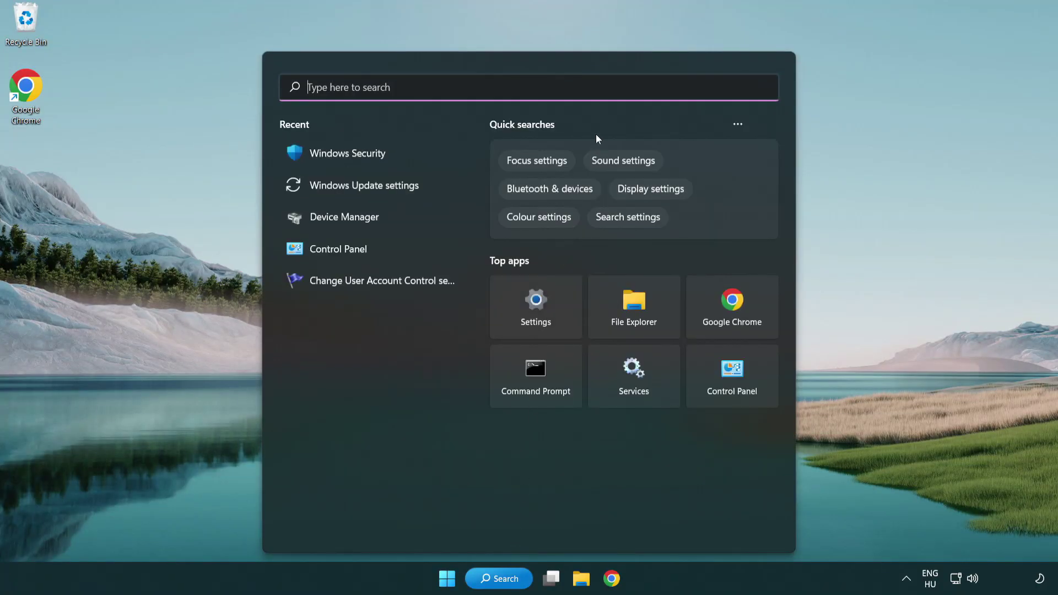
pyautogui.write('device ')
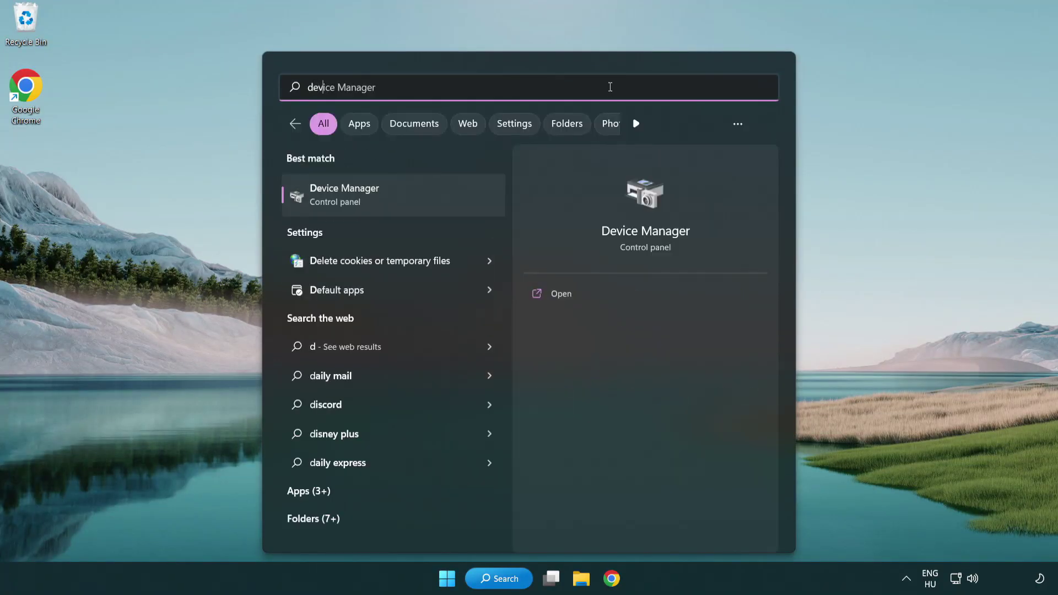
pyautogui.write('manager')
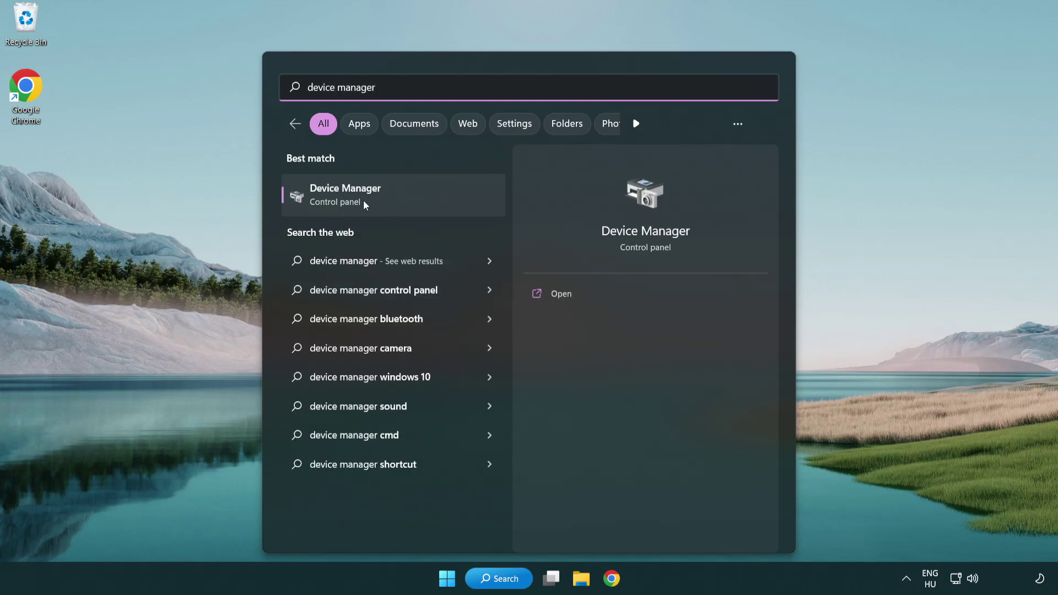
pyautogui.click(424, 203)
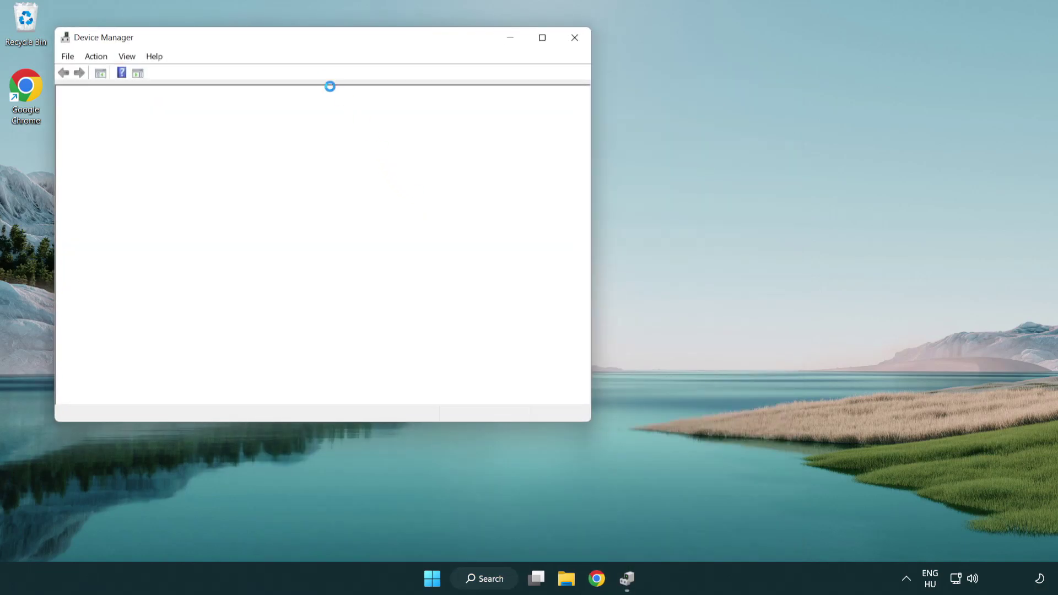
# Expand Display adapters and bring up the actions menu for the VMware SVGA 3D adapter
pyautogui.moveTo(288, 41); pyautogui.dragTo(465, 107)
pyautogui.click(288, 220)
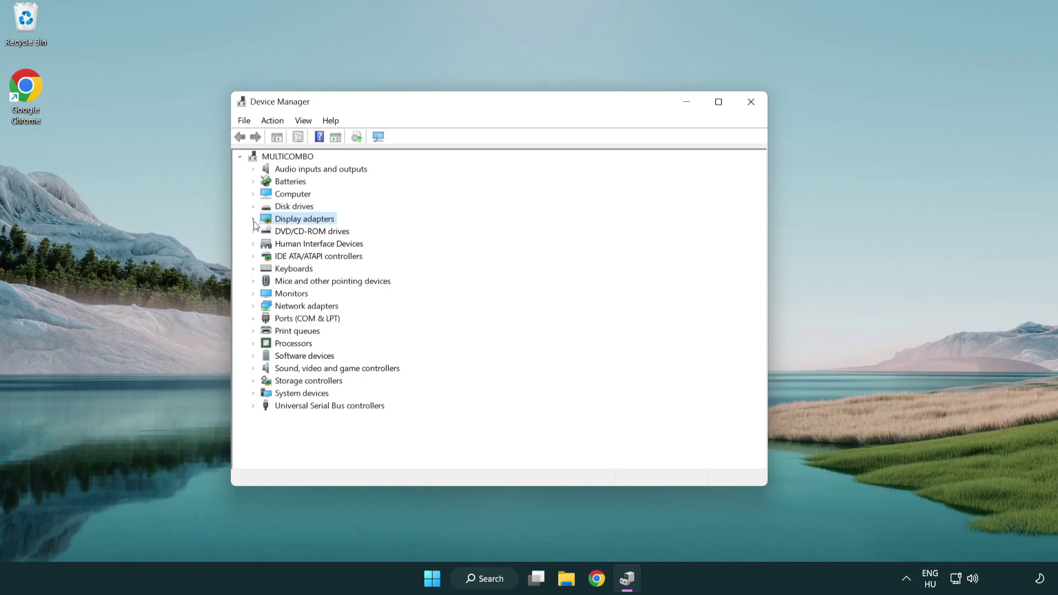
pyautogui.click(253, 219)
pyautogui.click(314, 234)
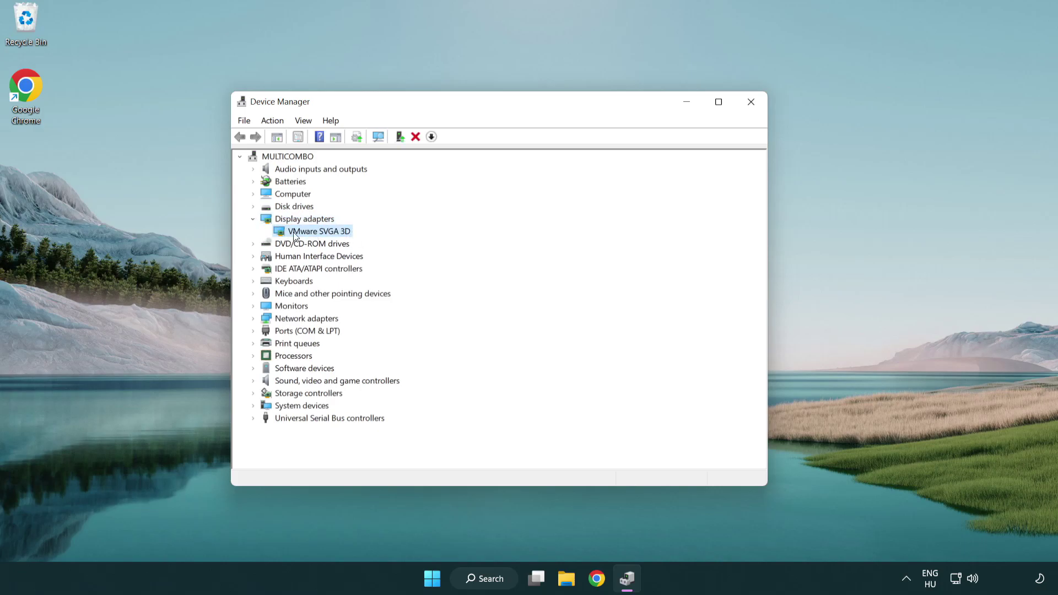
pyautogui.rightClick(314, 234)
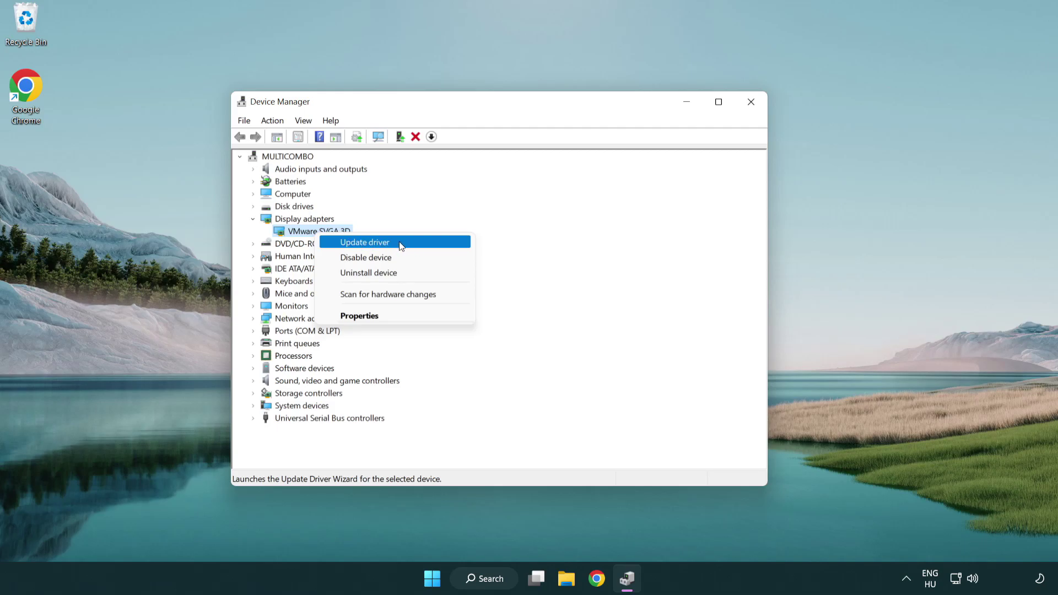
# Run an automatic driver search for VMware SVGA 3D, which reports the best driver already installed, then close the wizard
pyautogui.click(417, 244)
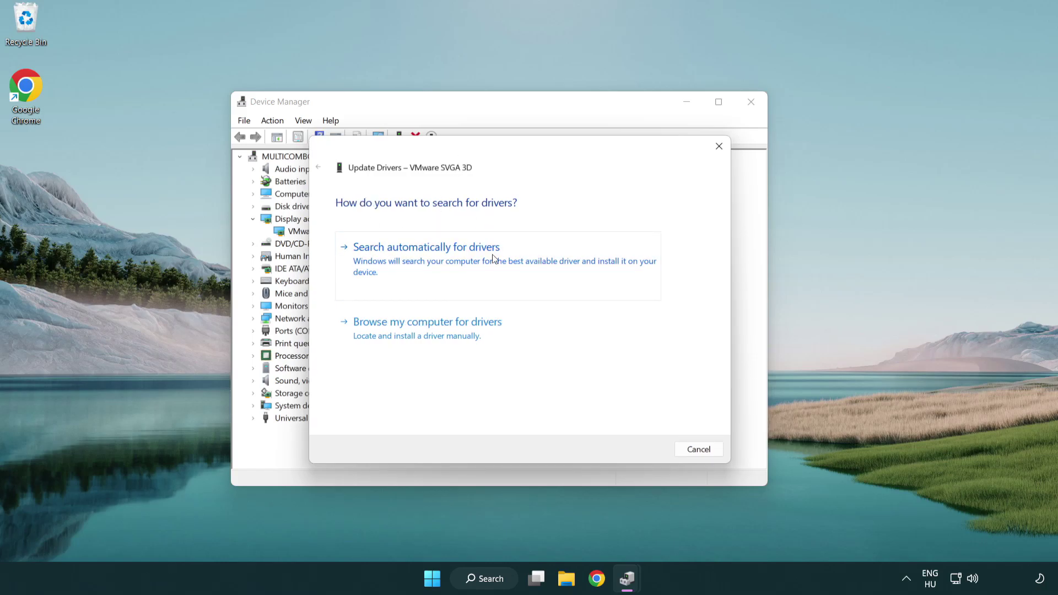
pyautogui.click(465, 257)
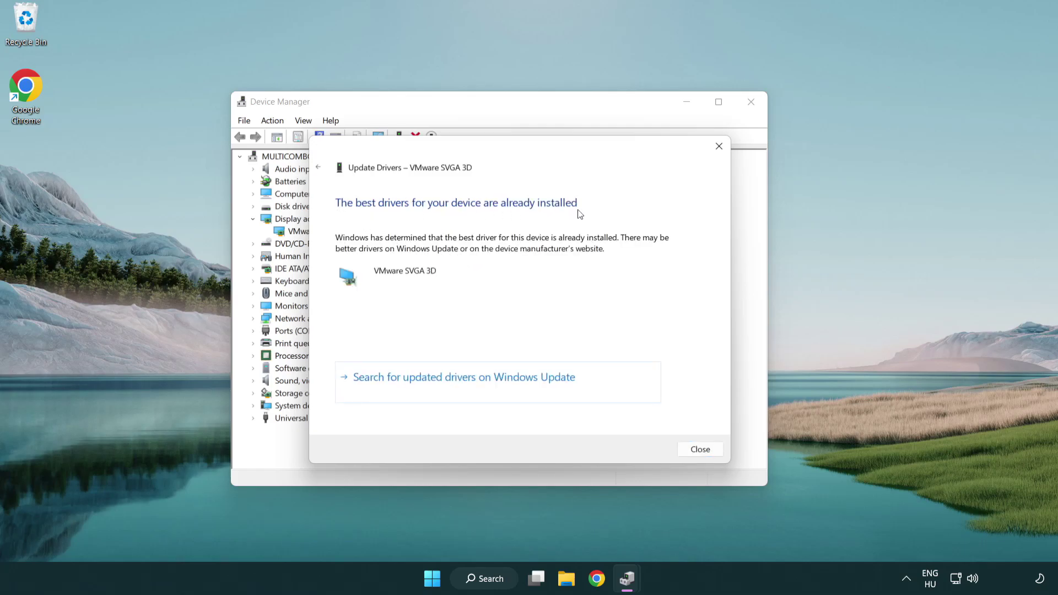
pyautogui.click(702, 455)
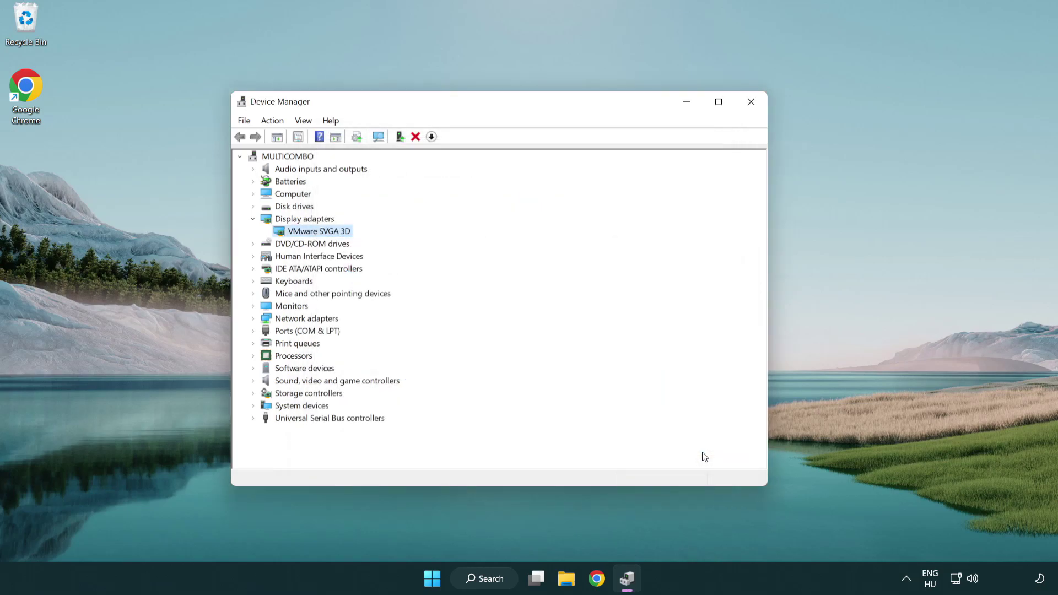
# Close Device Manager and search Windows for 'update'
pyautogui.click(751, 103)
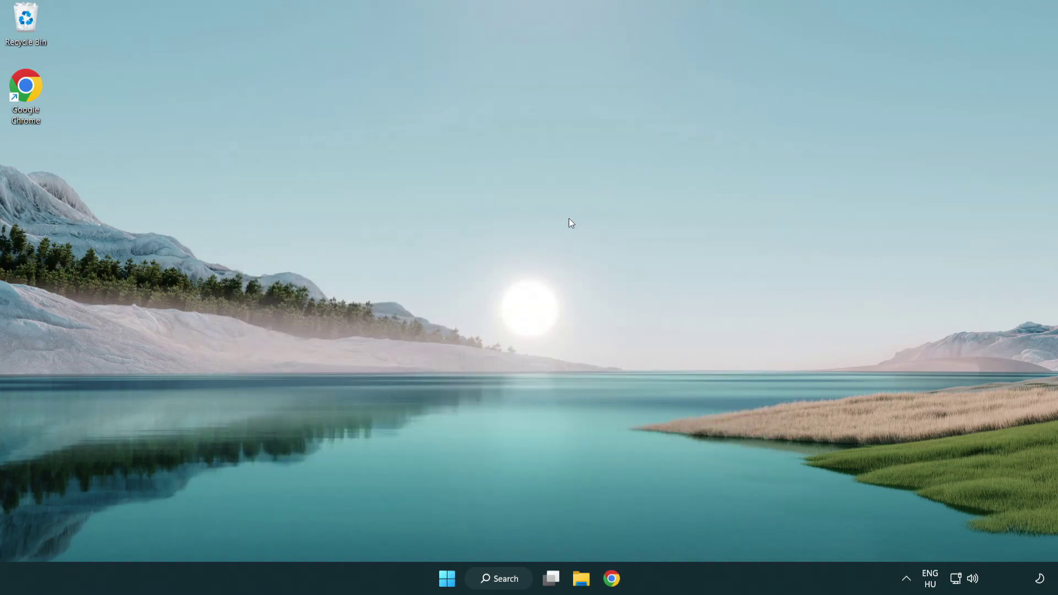
pyautogui.click(509, 577)
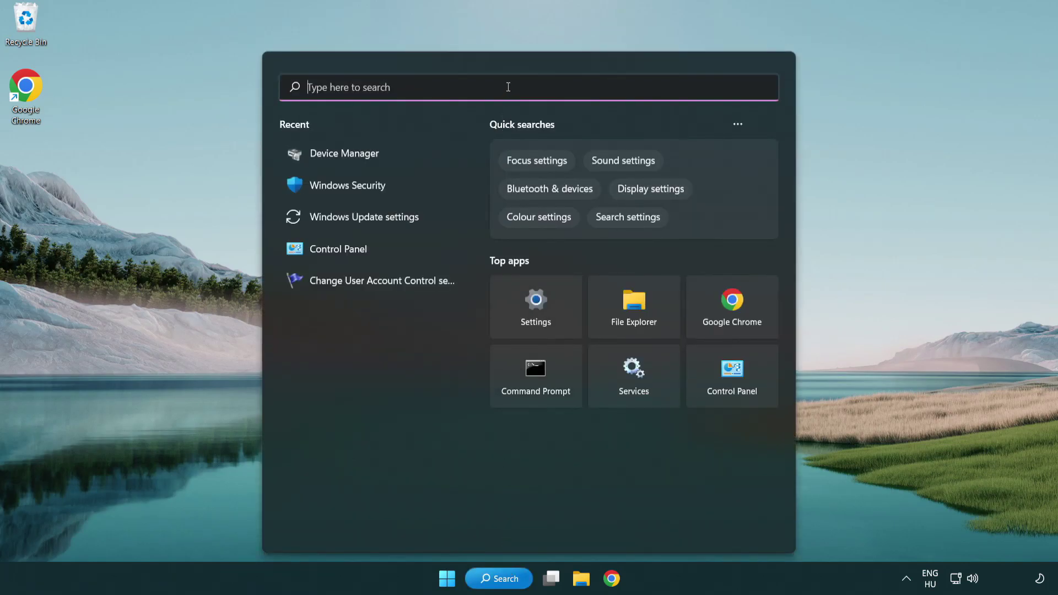
pyautogui.write('update')
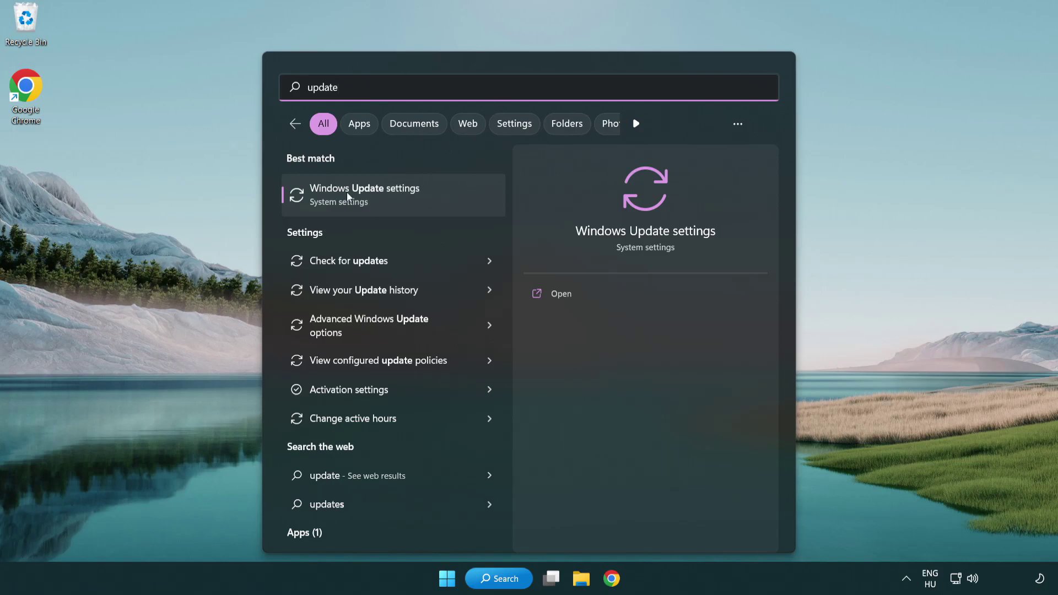
# Check for updates in Windows Update settings, confirm the PC is up to date, then close Settings
pyautogui.click(413, 202)
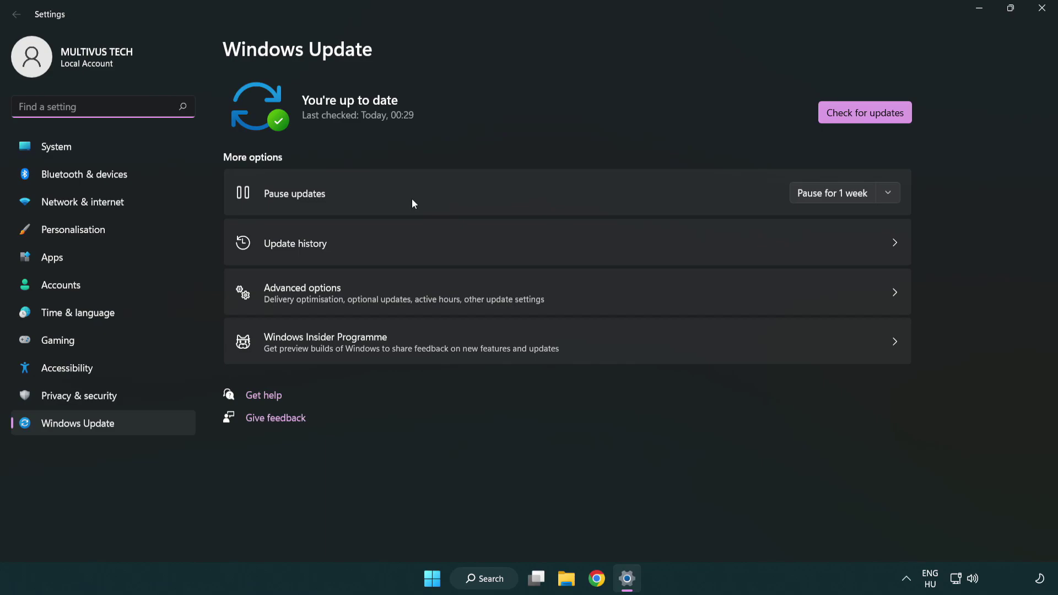
pyautogui.click(886, 118)
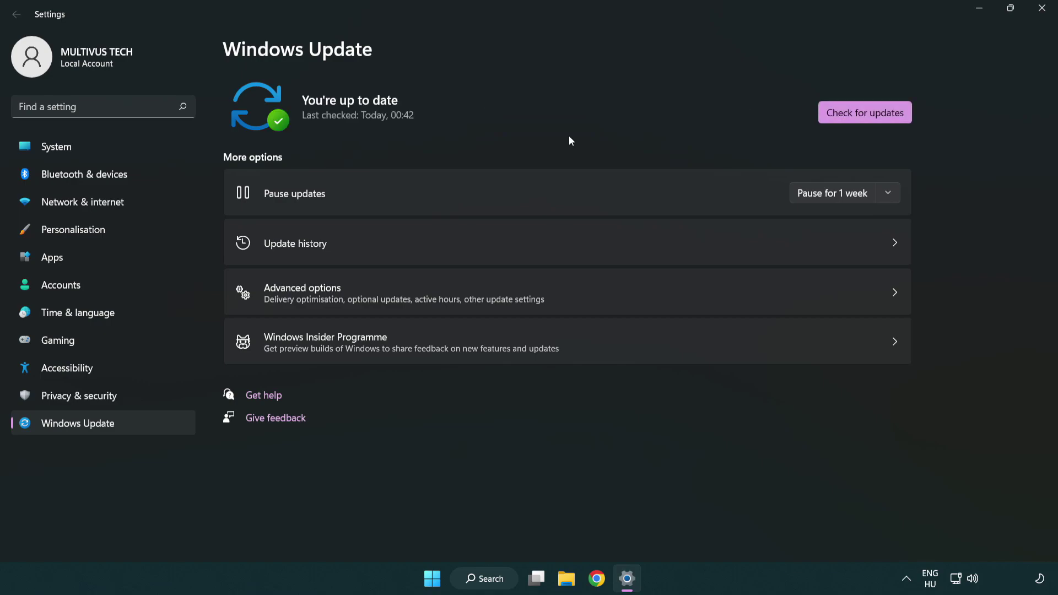
pyautogui.click(1040, 9)
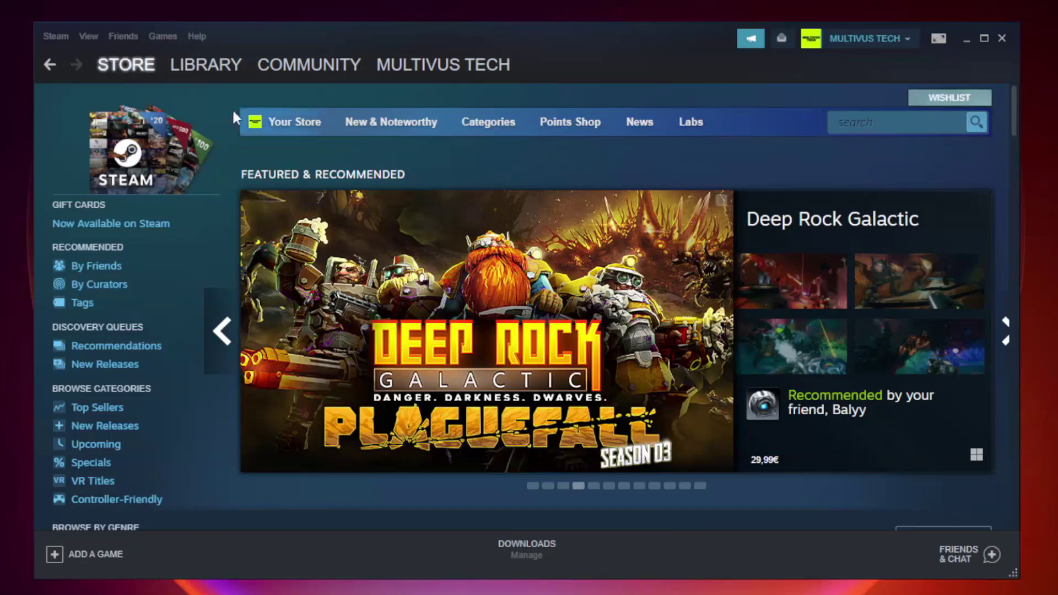
# Switch Steam from the Store to the Library and bring up options for YOUR NOT WORKING GAME
pyautogui.moveTo(220, 67)
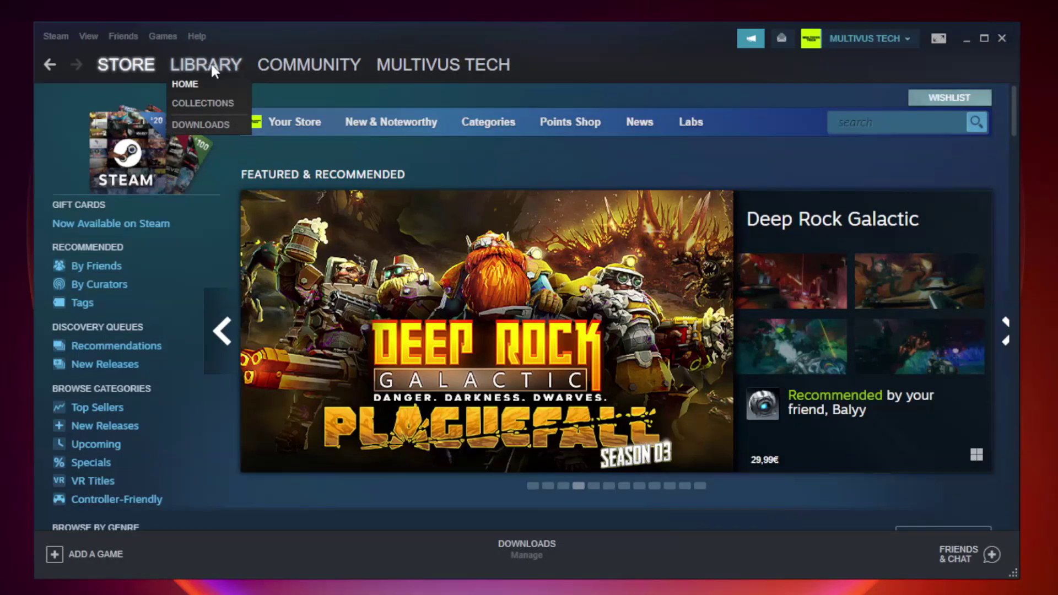
pyautogui.click(214, 70)
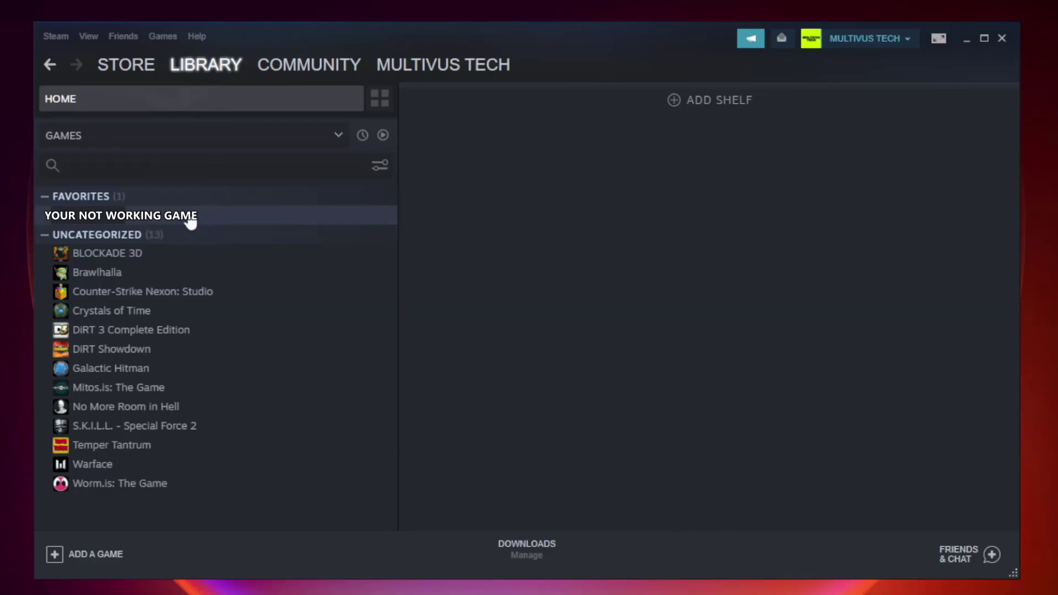
pyautogui.rightClick(229, 221)
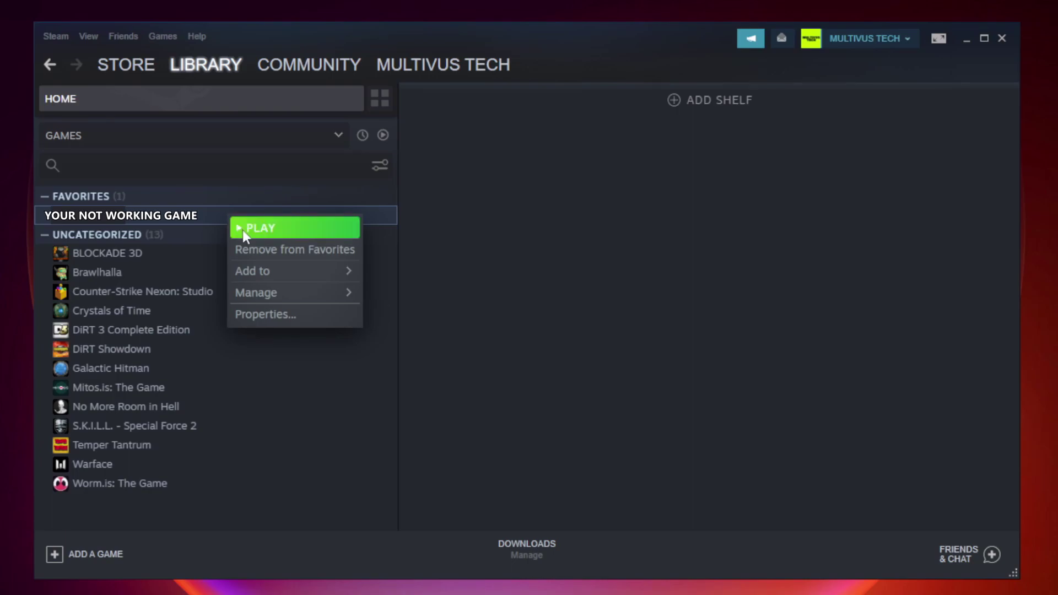
# Verify the game's files under Properties > Local Files, validating all 9192 files
pyautogui.click(292, 316)
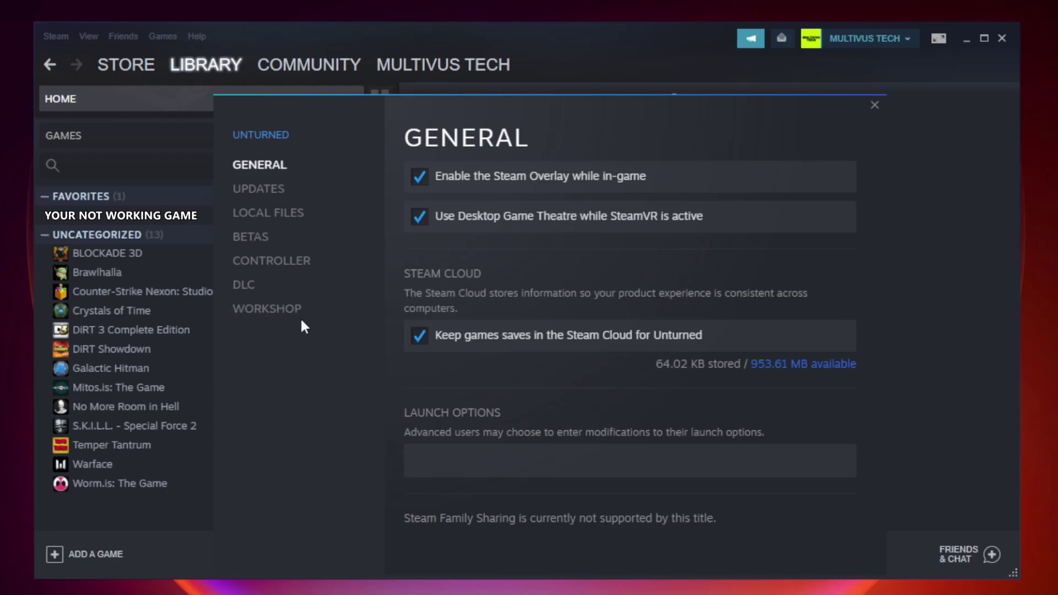
pyautogui.click(282, 220)
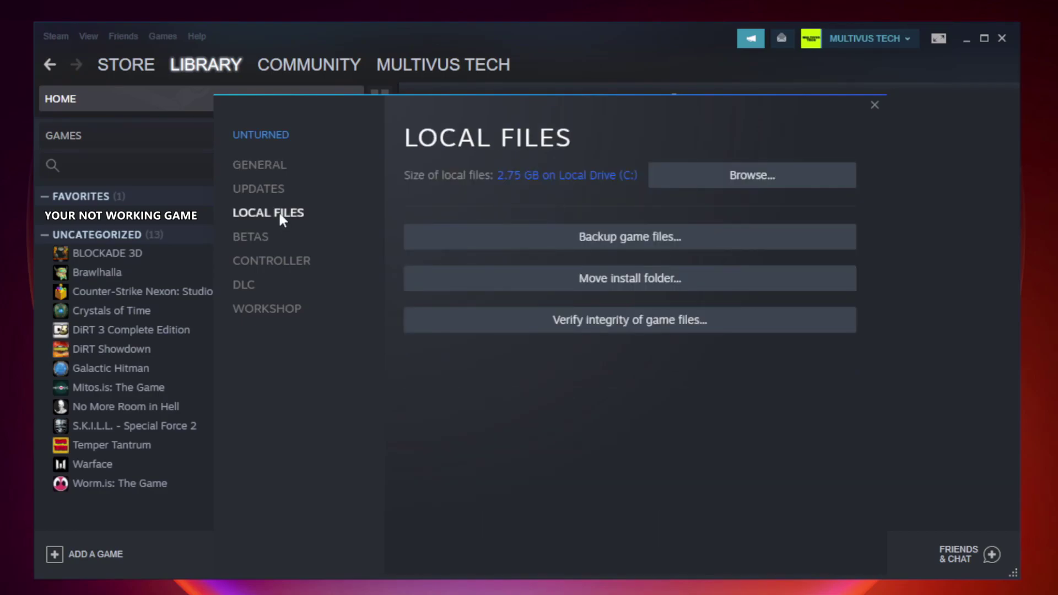
pyautogui.click(640, 331)
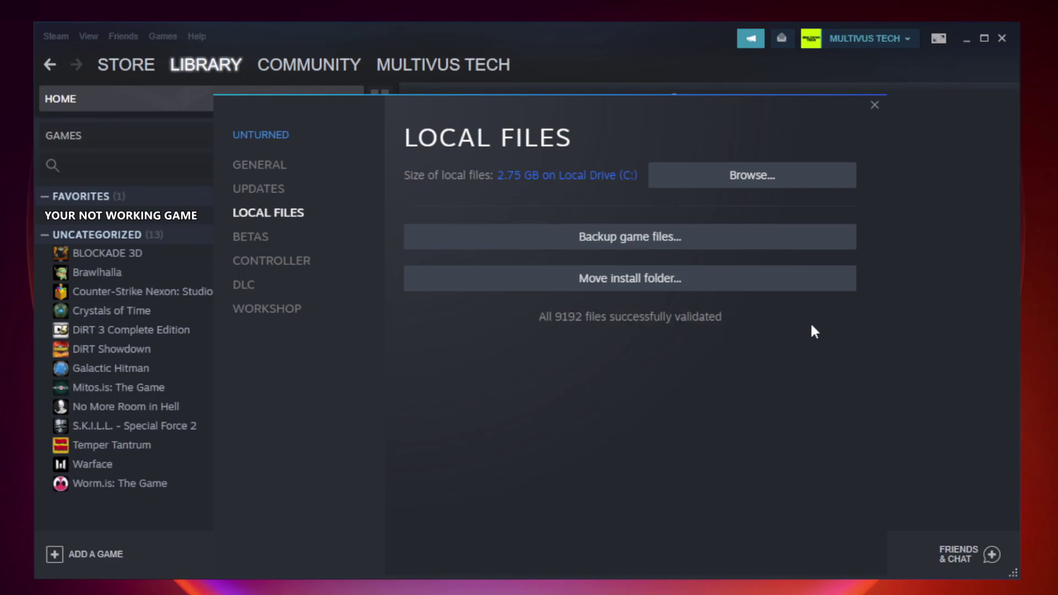
# Browse to the game's install folder in steamapps\common and bring up the YOUR NOT WORKING GAME shortcut's options
pyautogui.click(756, 190)
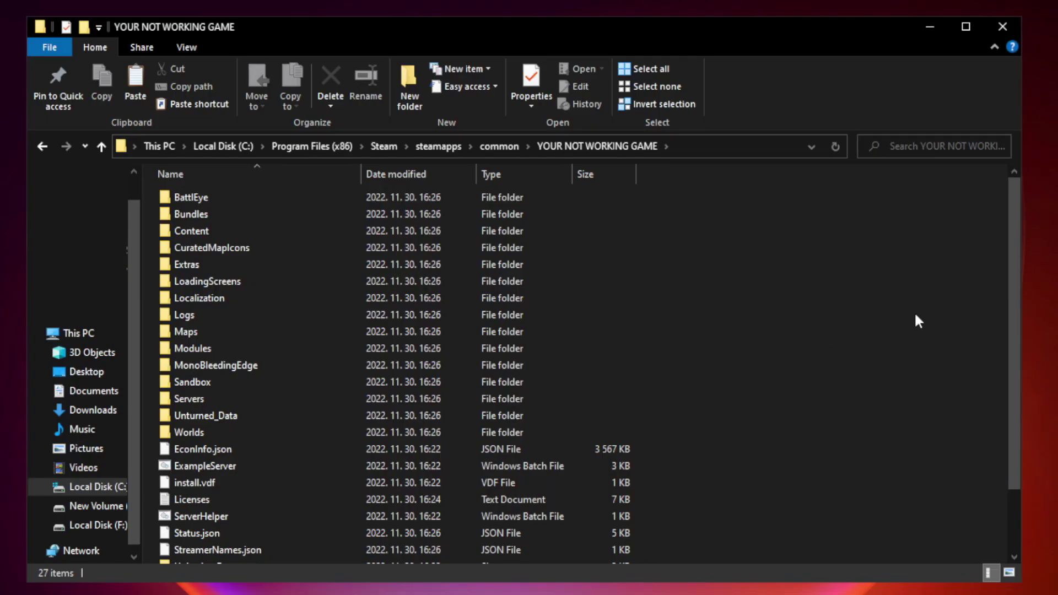
pyautogui.moveTo(1015, 289); pyautogui.dragTo(1016, 384)
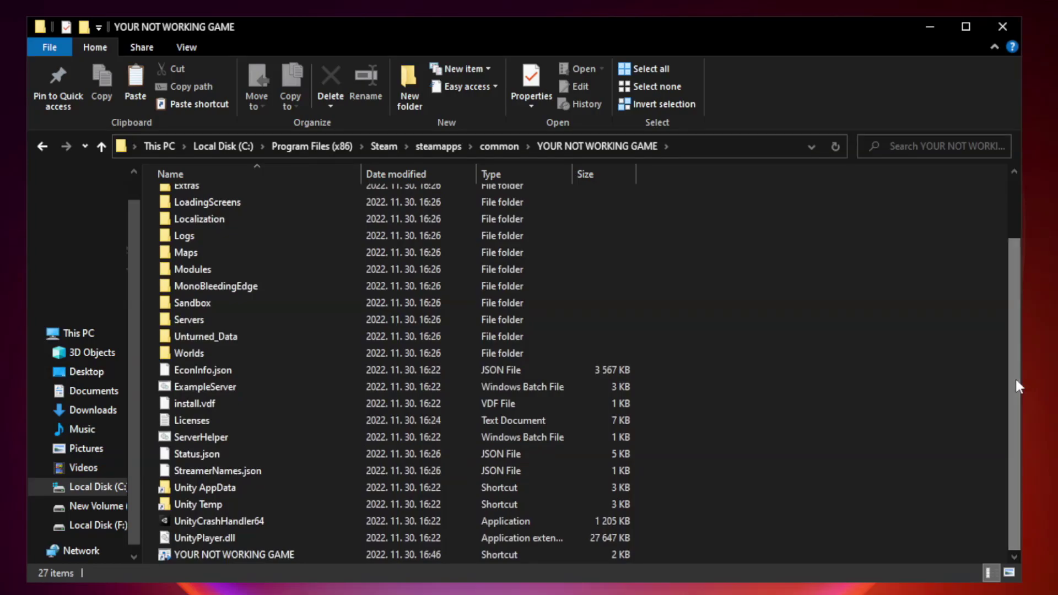
pyautogui.click(421, 554)
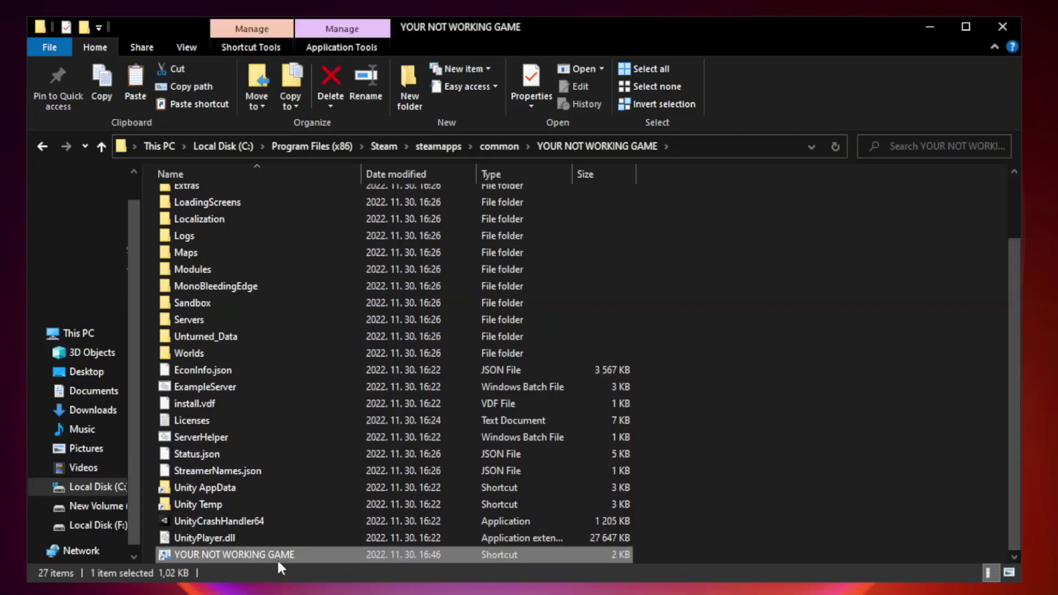
pyautogui.rightClick(358, 554)
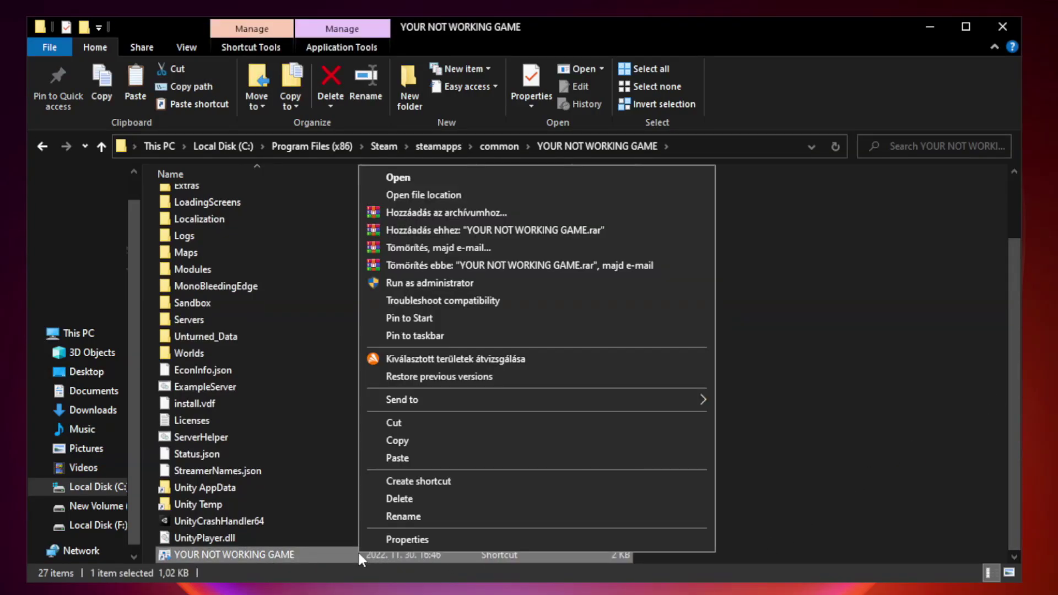
# Open the game shortcut's Properties, move the dialog higher, and show its Compatibility settings
pyautogui.click(533, 540)
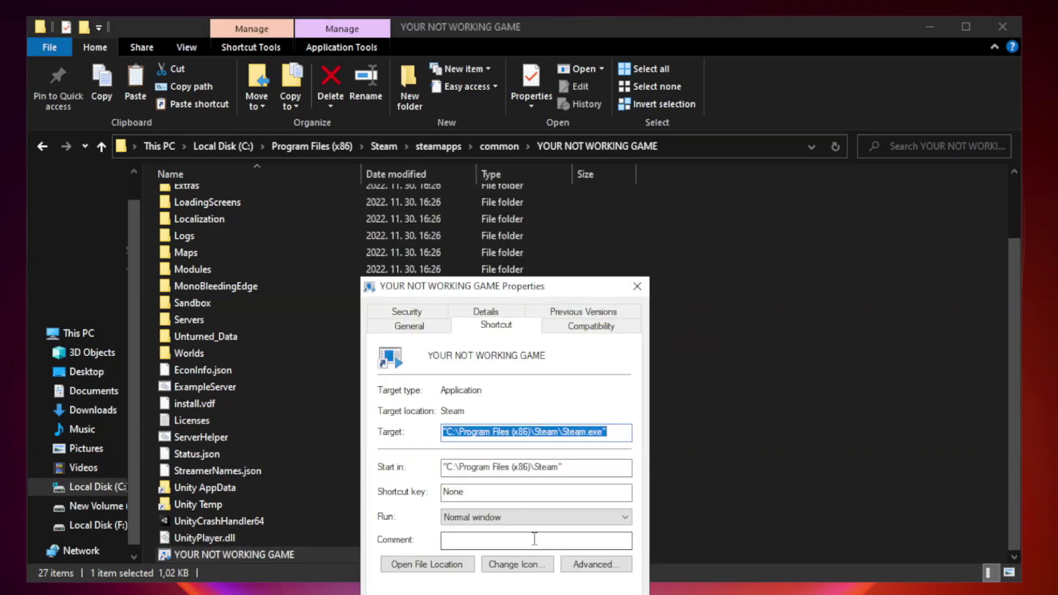
pyautogui.moveTo(527, 293); pyautogui.dragTo(528, 127)
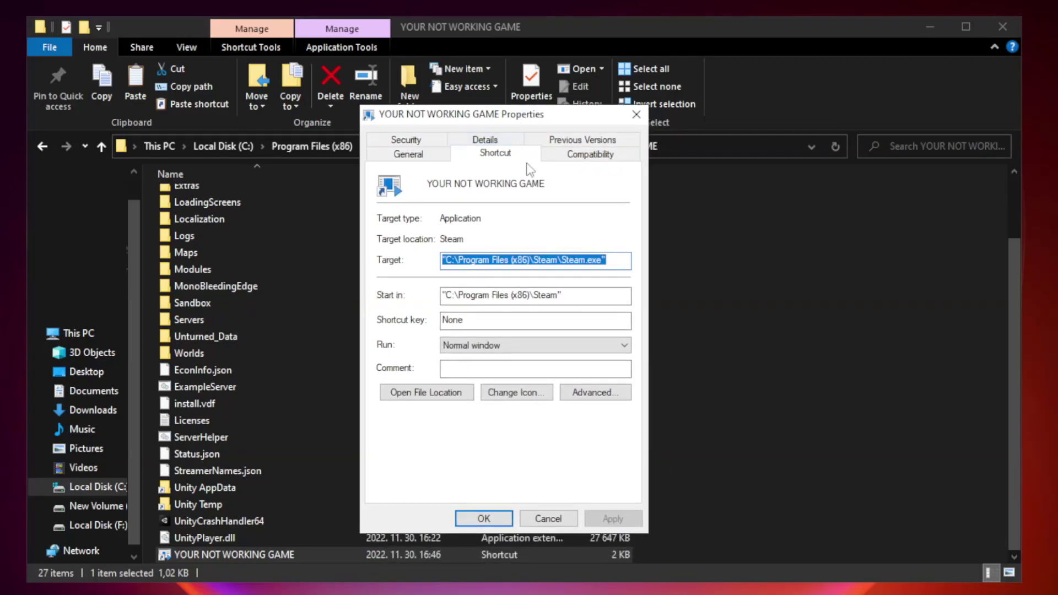
pyautogui.click(588, 157)
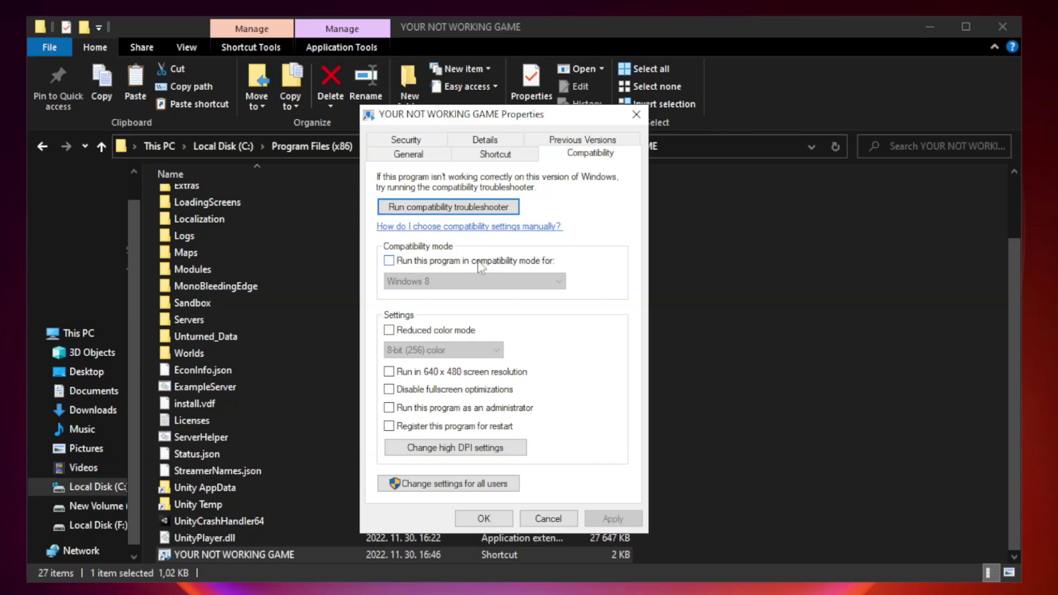
# Set Windows 8 compatibility mode, disable fullscreen optimizations and run as administrator, then apply and confirm
pyautogui.click(422, 265)
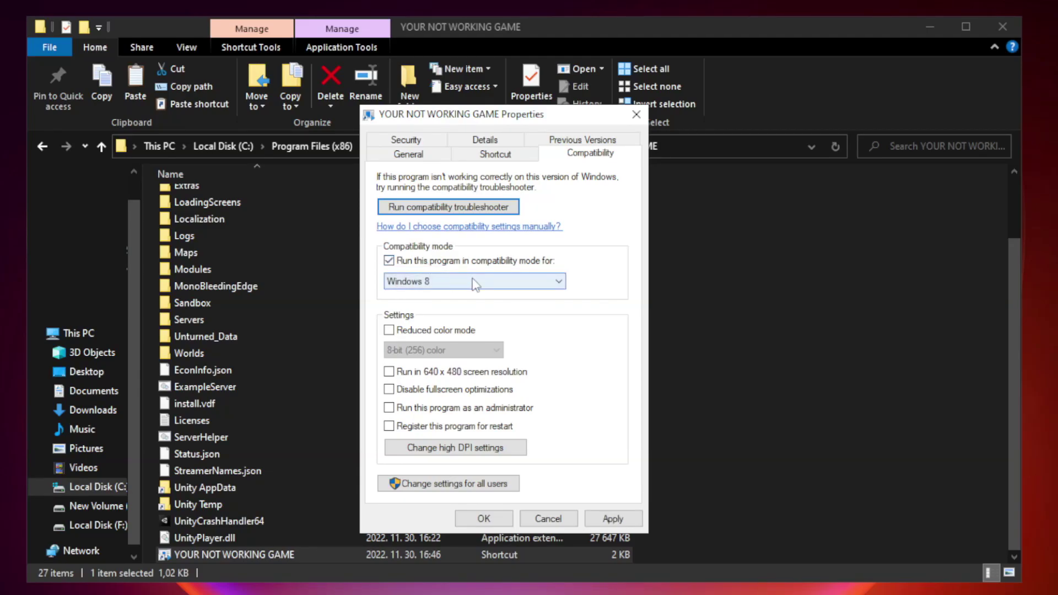
pyautogui.click(471, 282)
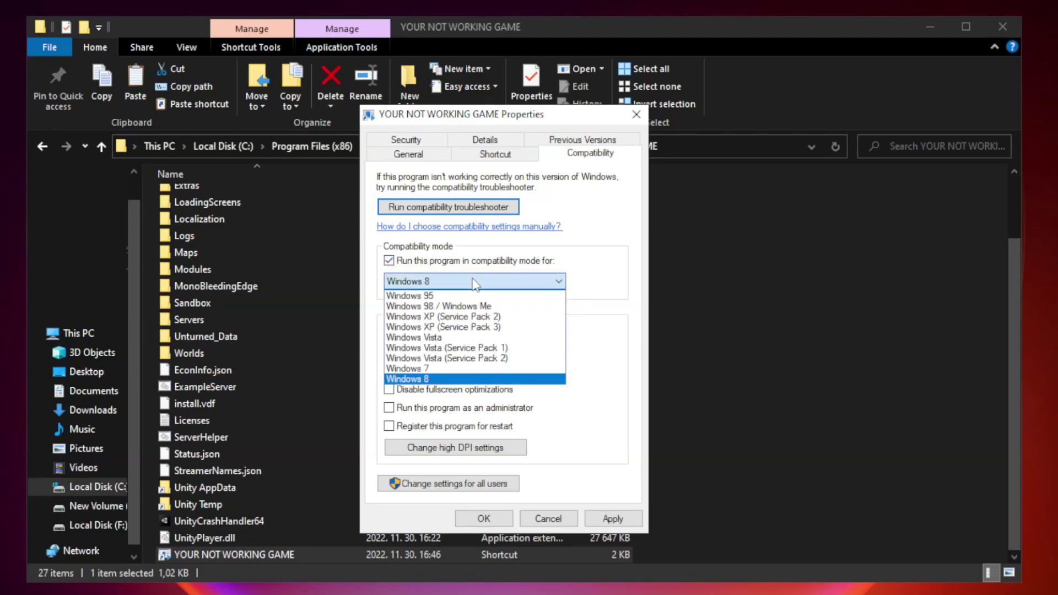
pyautogui.click(448, 380)
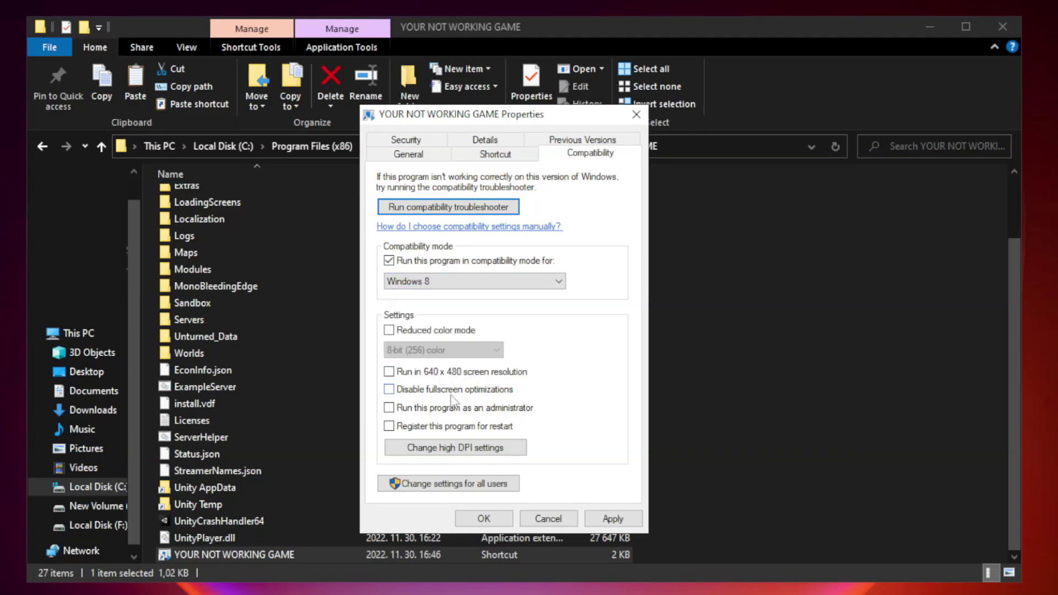
pyautogui.click(415, 392)
pyautogui.click(417, 413)
pyautogui.click(612, 522)
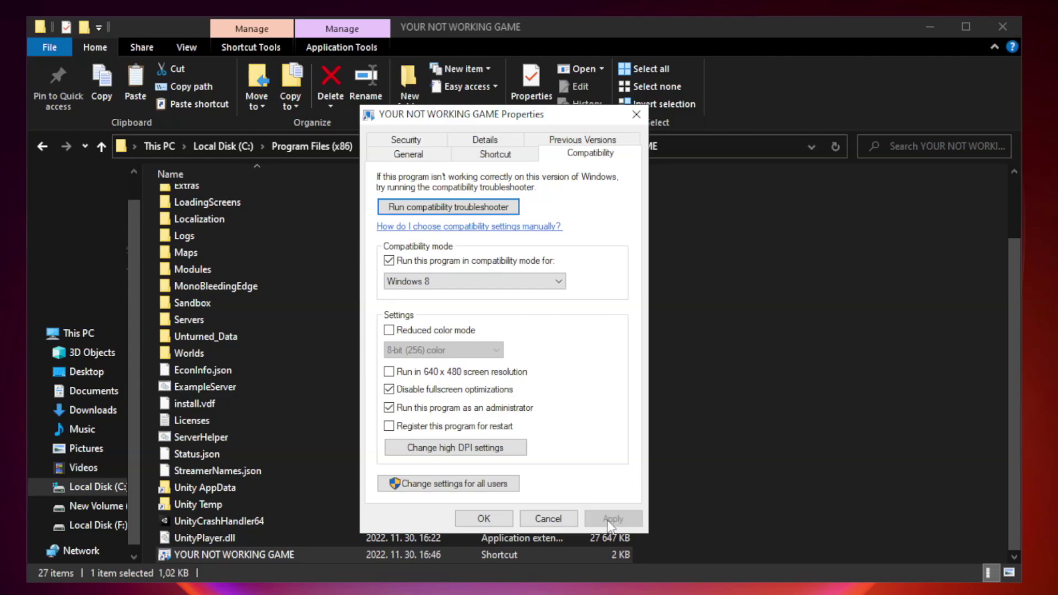
pyautogui.click(482, 520)
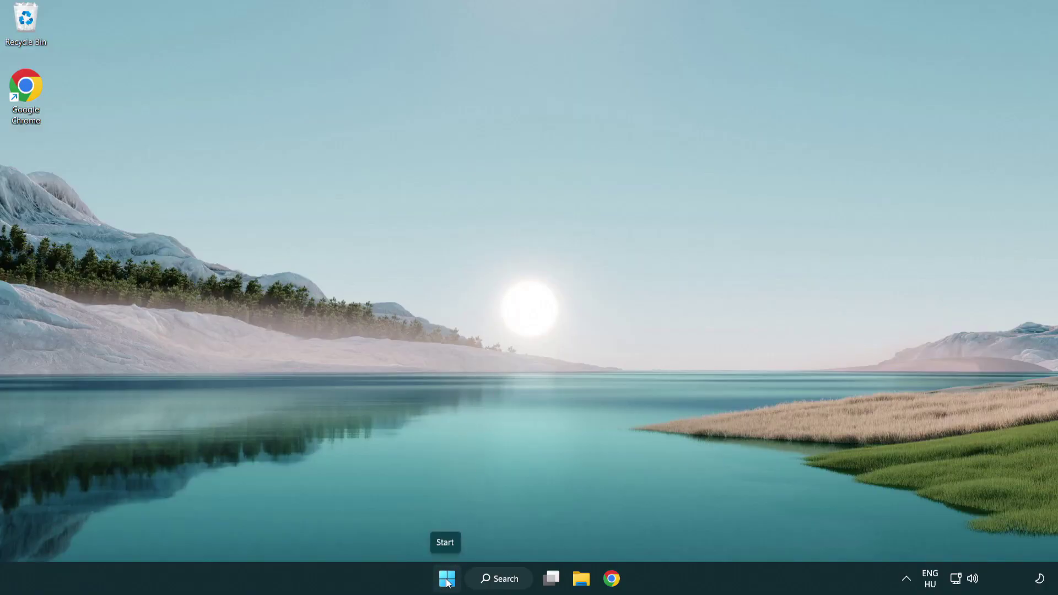
# Launch Task Manager from the Start button's right-click menu
pyautogui.rightClick(447, 583)
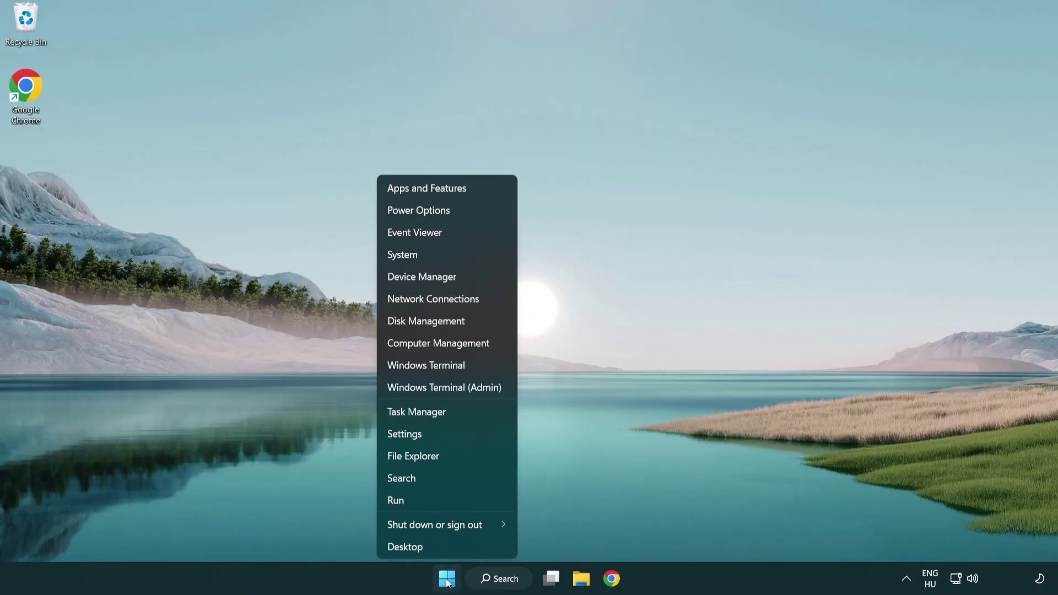
pyautogui.click(467, 412)
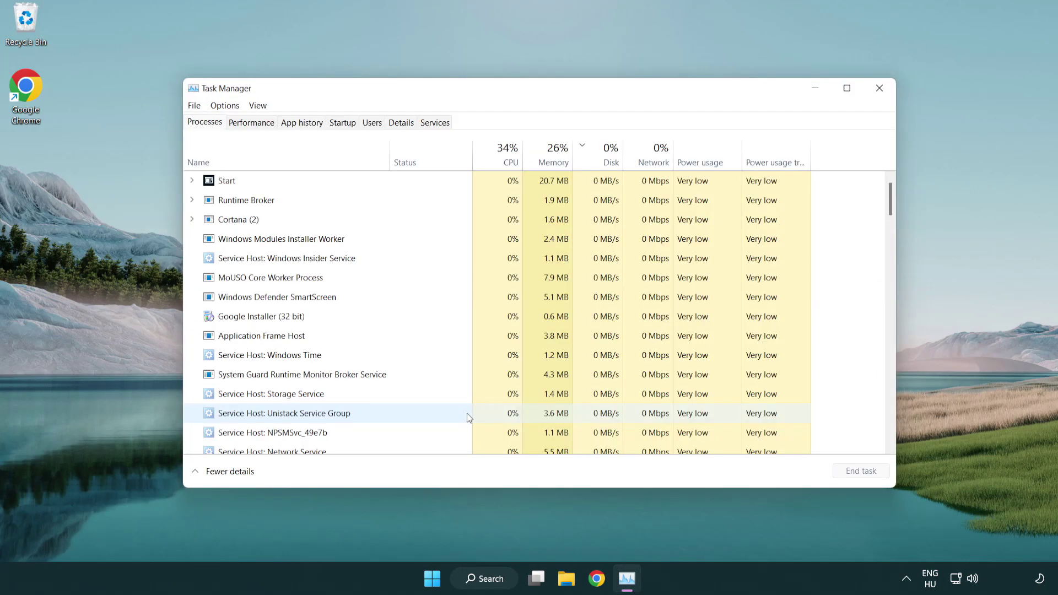
# Disable Terminal, Phone Link, Cortana and Windows Security notification in the Startup apps list
pyautogui.click(346, 126)
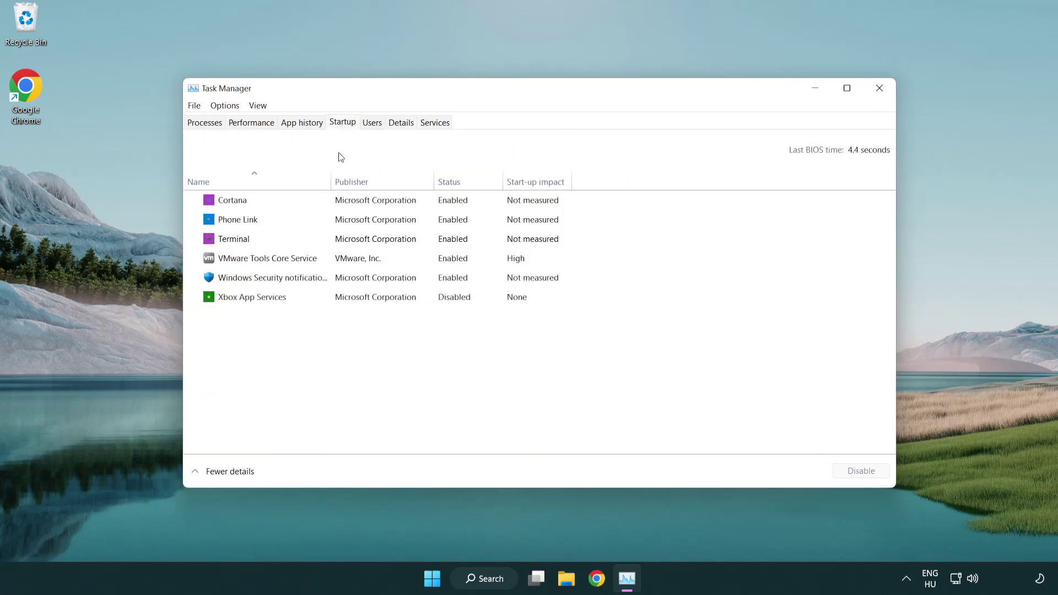
pyautogui.click(345, 240)
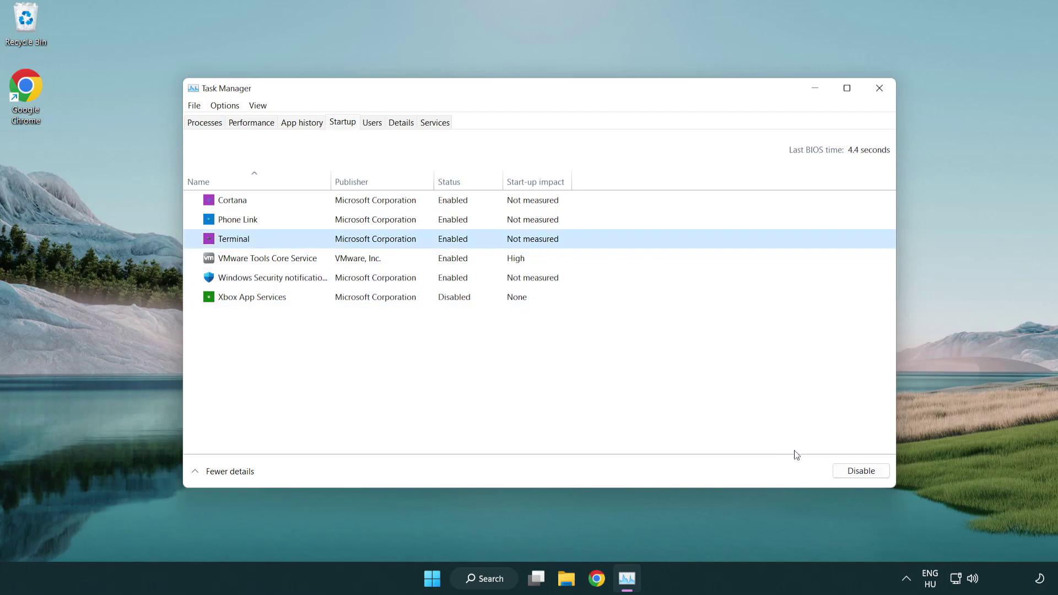
pyautogui.click(843, 471)
pyautogui.click(441, 223)
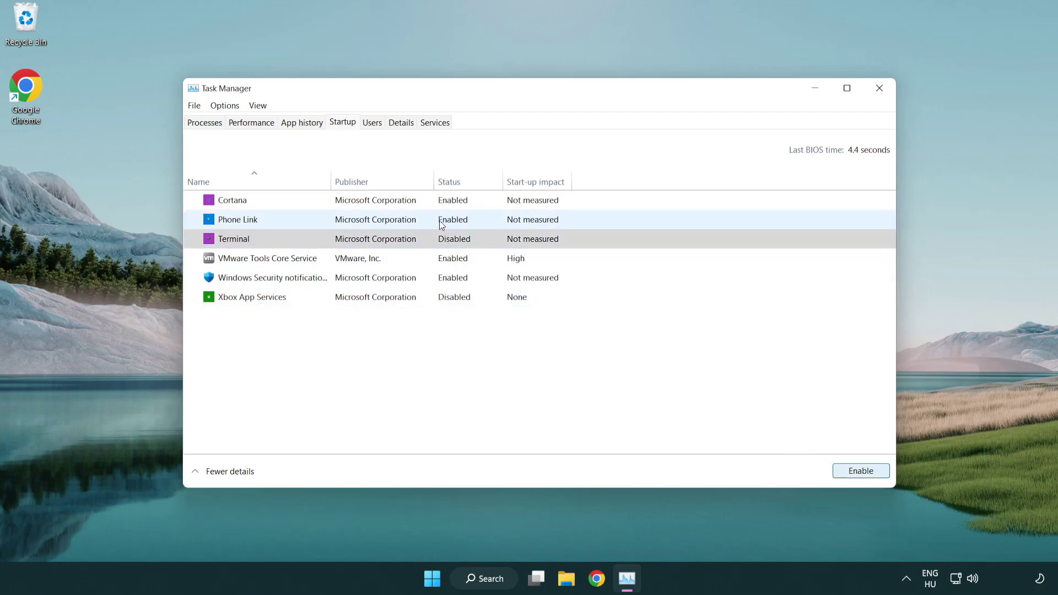
pyautogui.click(859, 472)
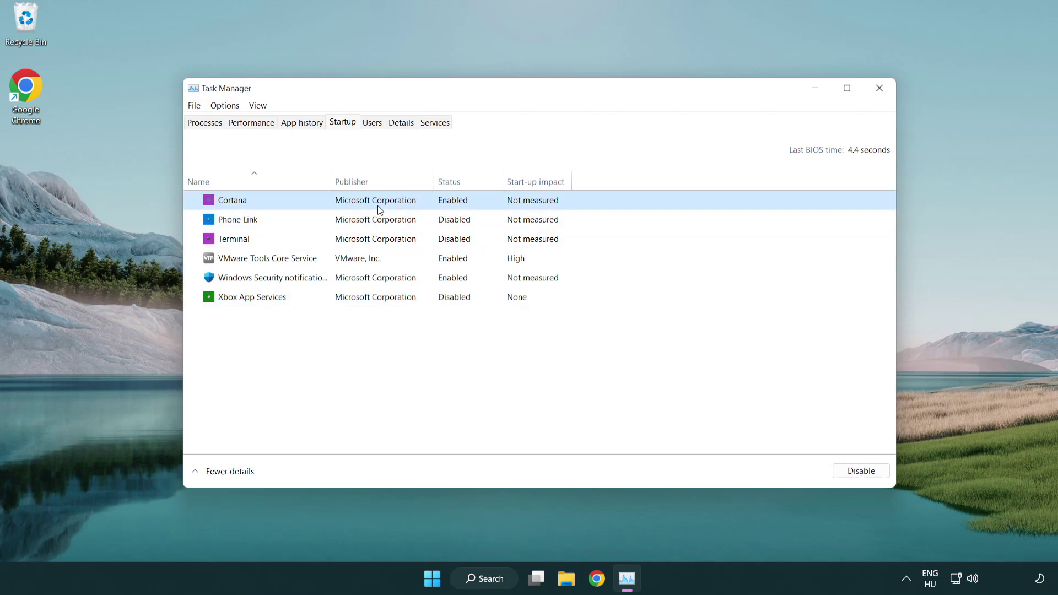
pyautogui.click(859, 471)
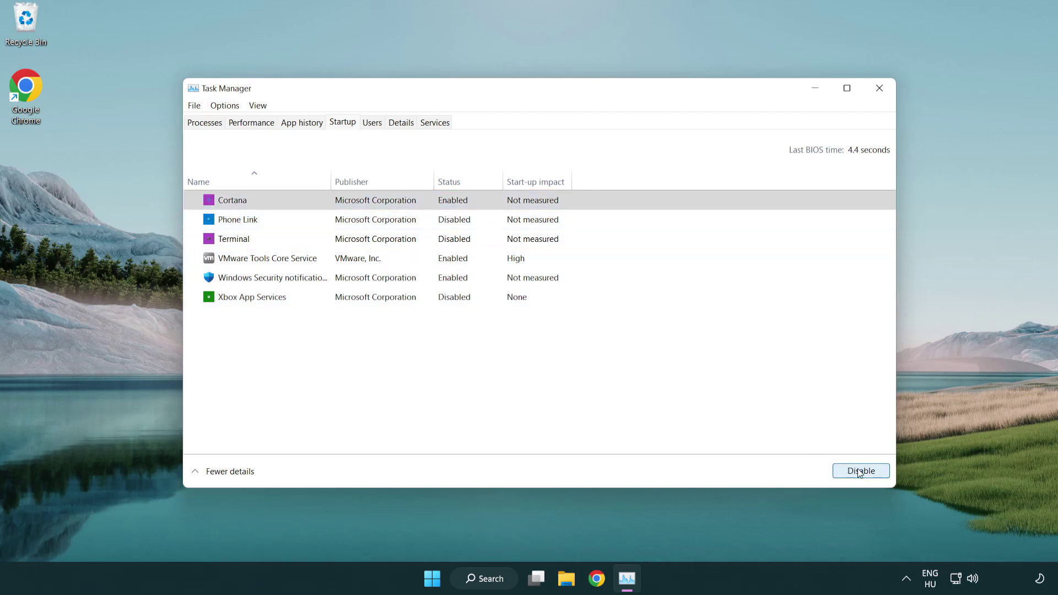
pyautogui.click(503, 284)
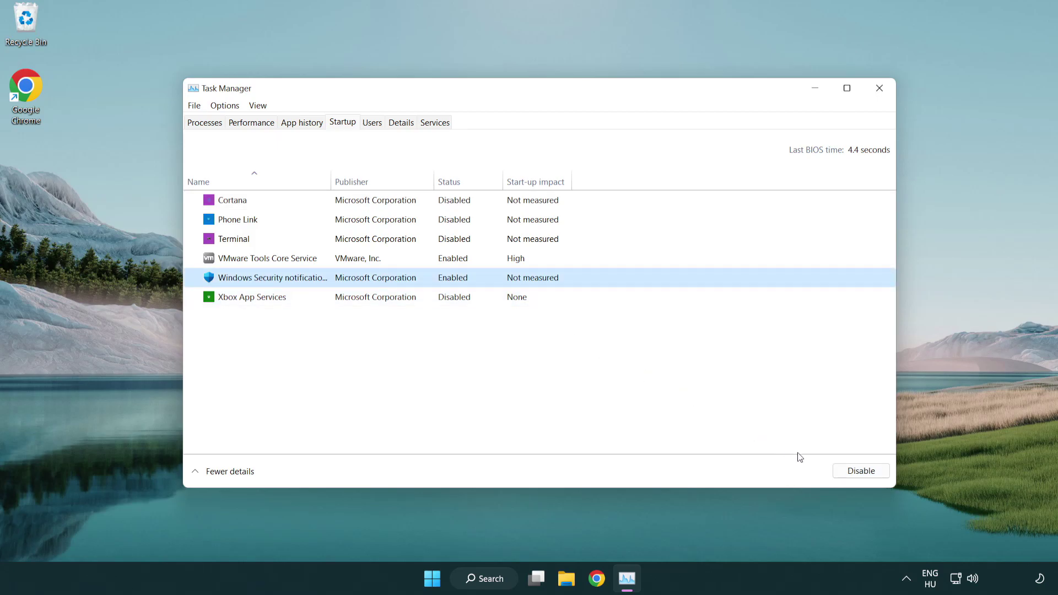
pyautogui.click(853, 472)
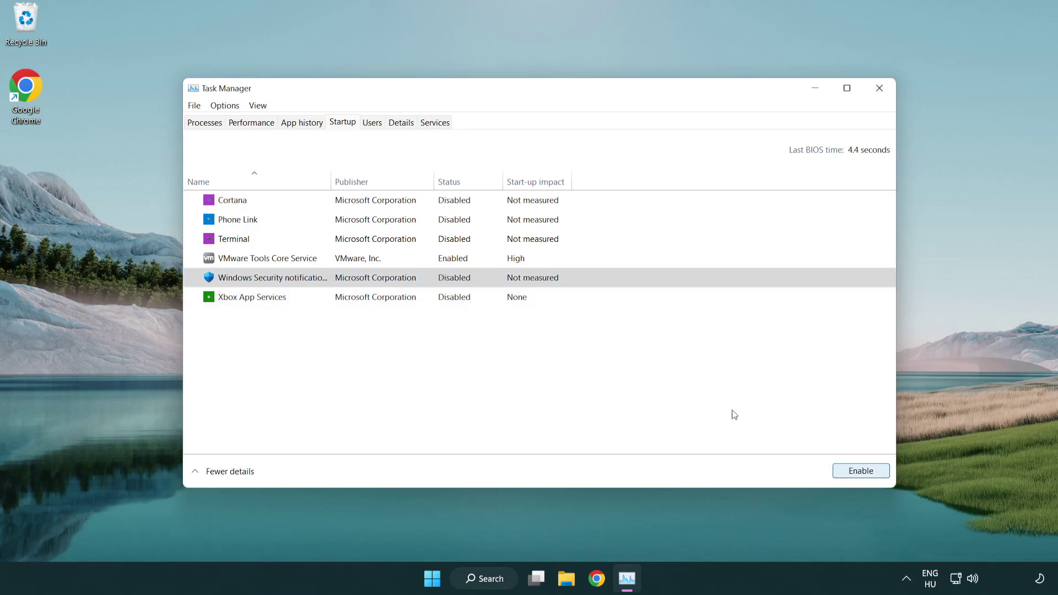
# Close Task Manager and return to the DirectX download page in Chrome
pyautogui.click(880, 90)
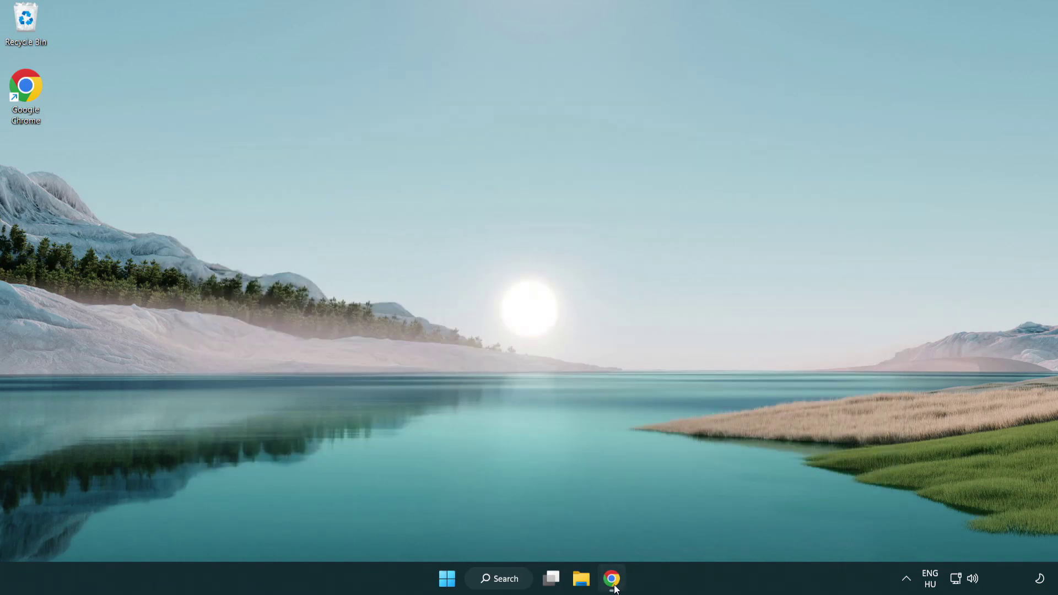
pyautogui.click(612, 581)
pyautogui.scroll(2, 438, 466)
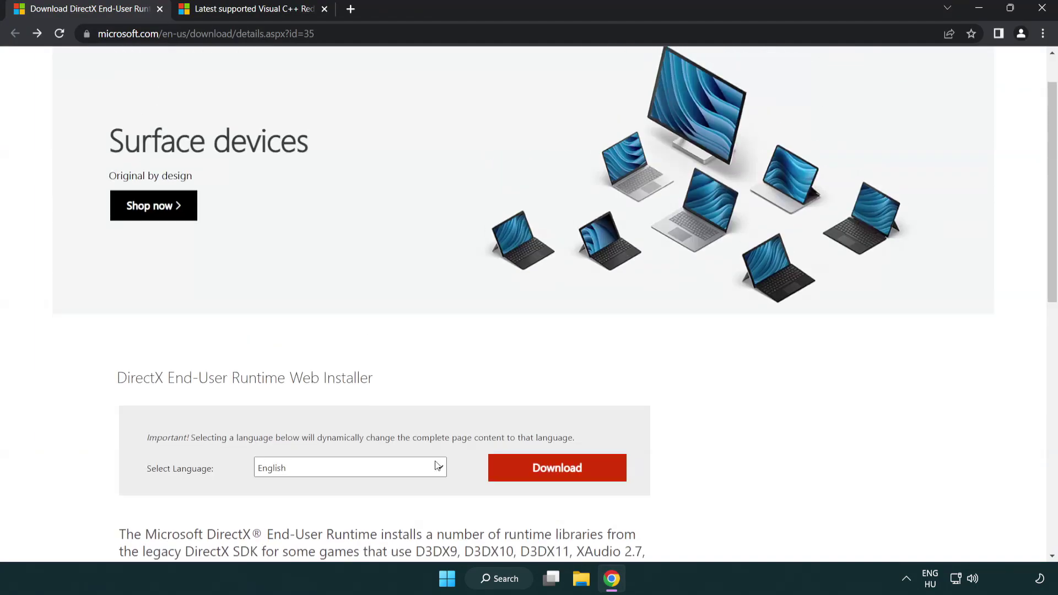
pyautogui.scroll(1, 437, 465)
# Download the DirectX End-User Runtime Web Installer, dxwebsetup.exe
pyautogui.click(462, 35)
pyautogui.click(462, 34)
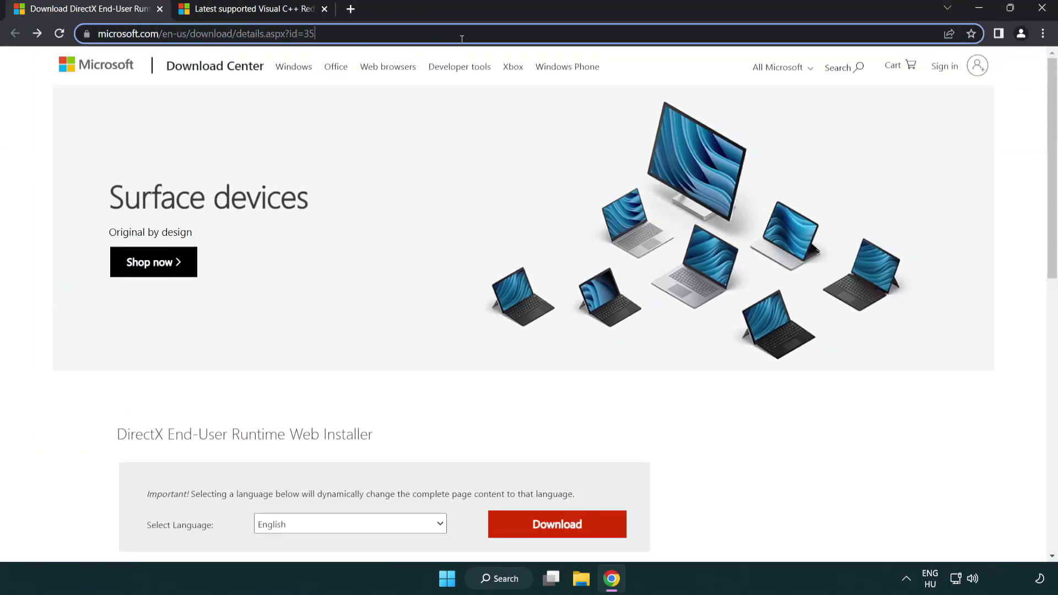
pyautogui.click(1016, 240)
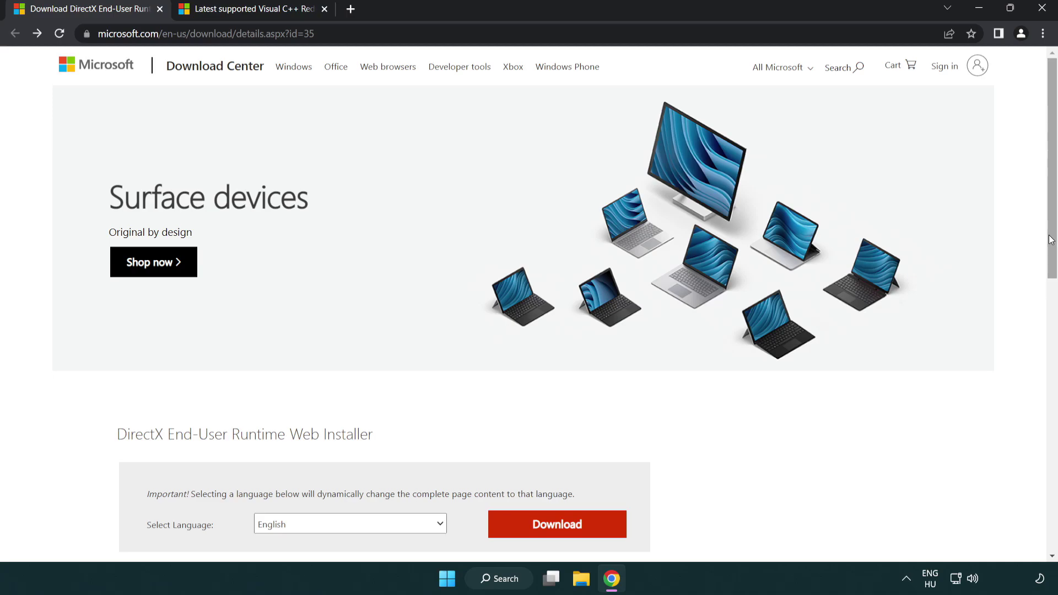
pyautogui.moveTo(1051, 240); pyautogui.dragTo(1048, 307)
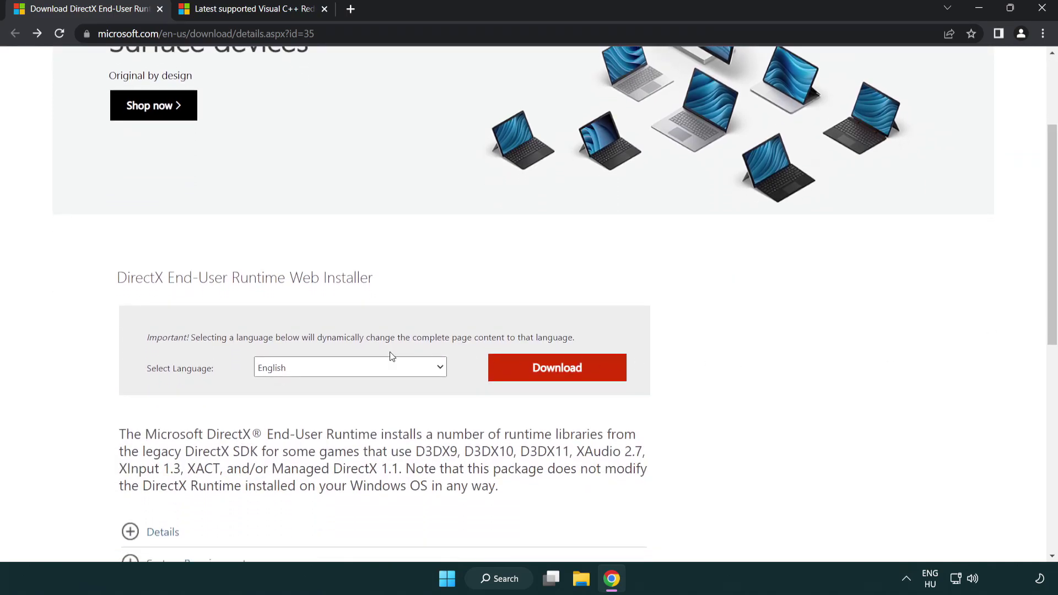
pyautogui.click(561, 378)
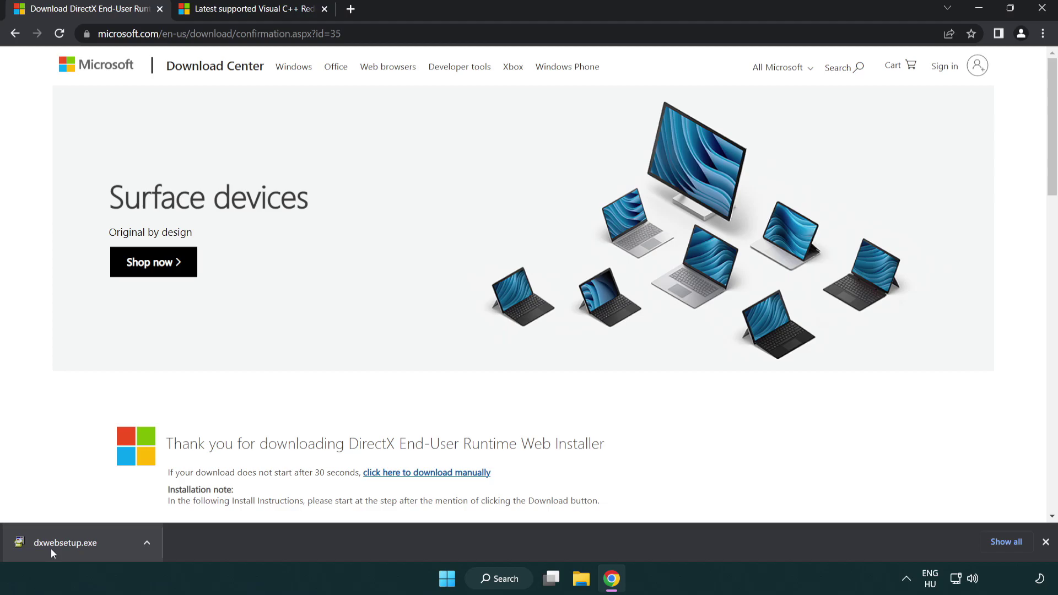
# Run dxwebsetup.exe, accept the licence and complete setup, which finds a newer DirectX already installed
pyautogui.click(69, 545)
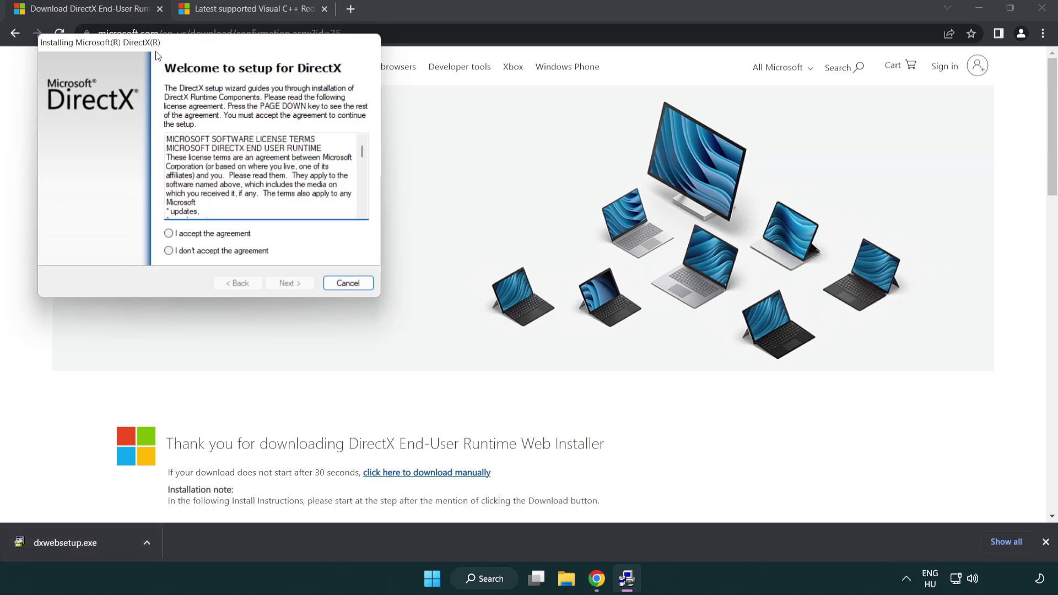
pyautogui.moveTo(160, 48); pyautogui.dragTo(465, 164)
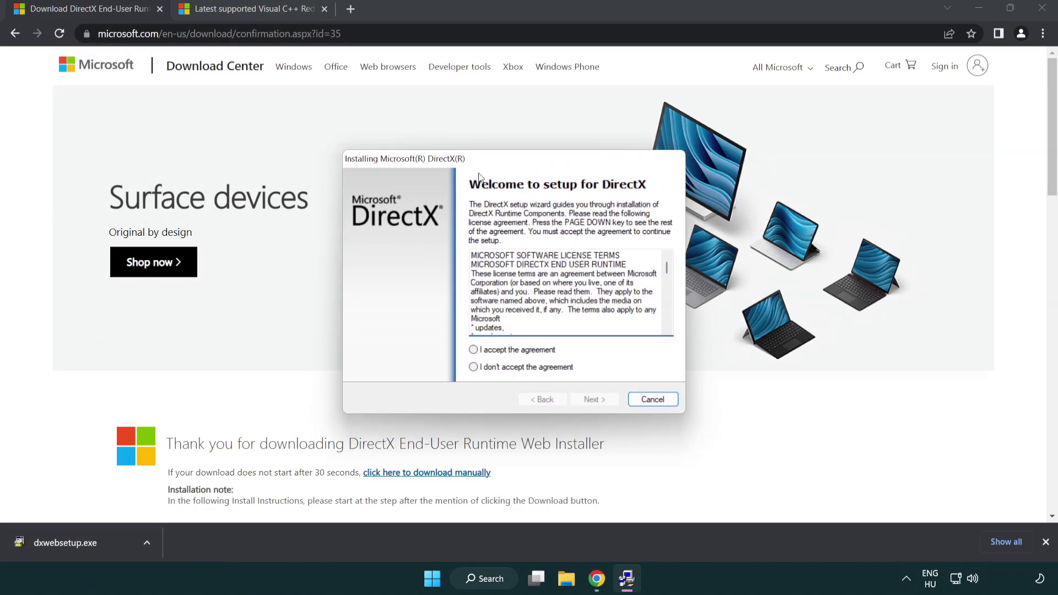
pyautogui.moveTo(667, 274); pyautogui.dragTo(667, 319)
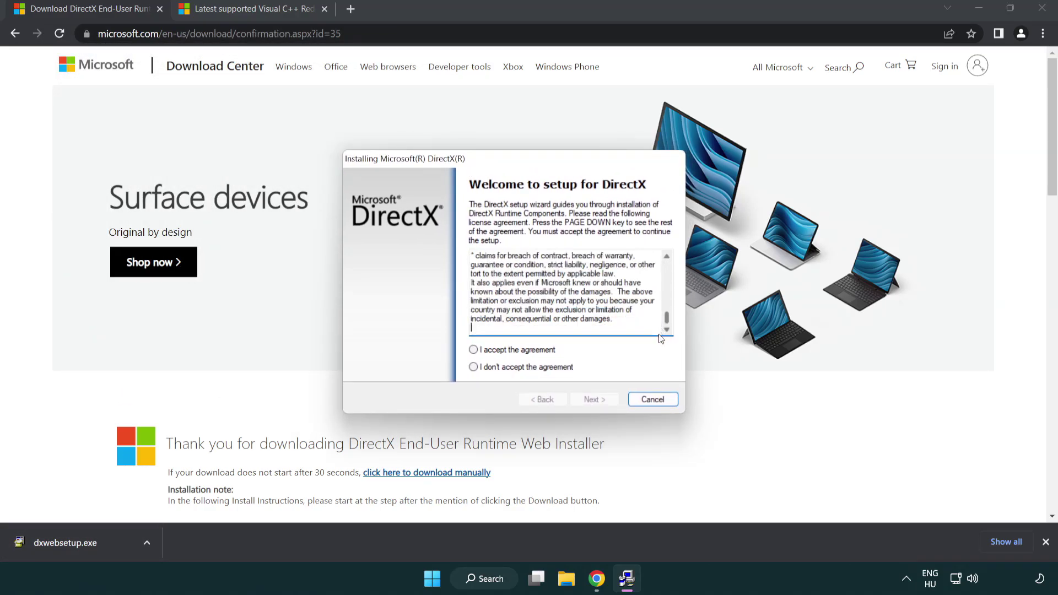
pyautogui.click(473, 350)
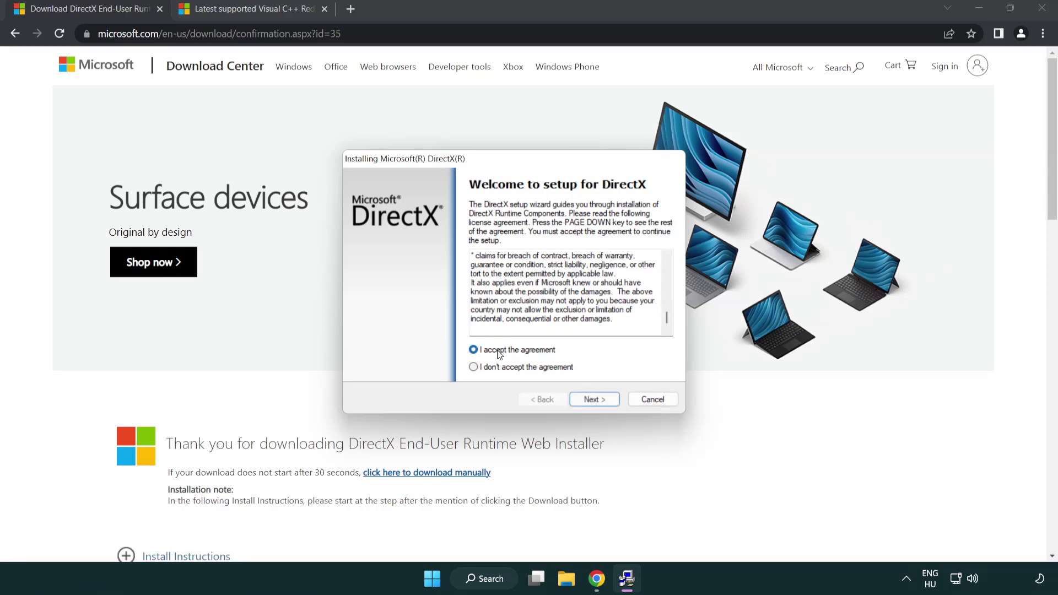
pyautogui.click(596, 401)
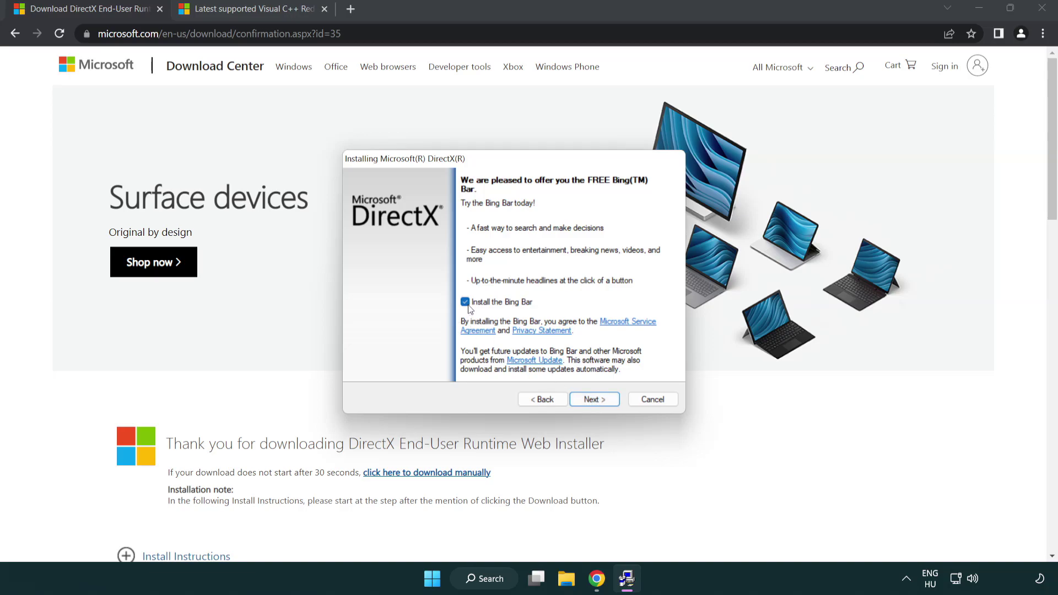
pyautogui.click(597, 399)
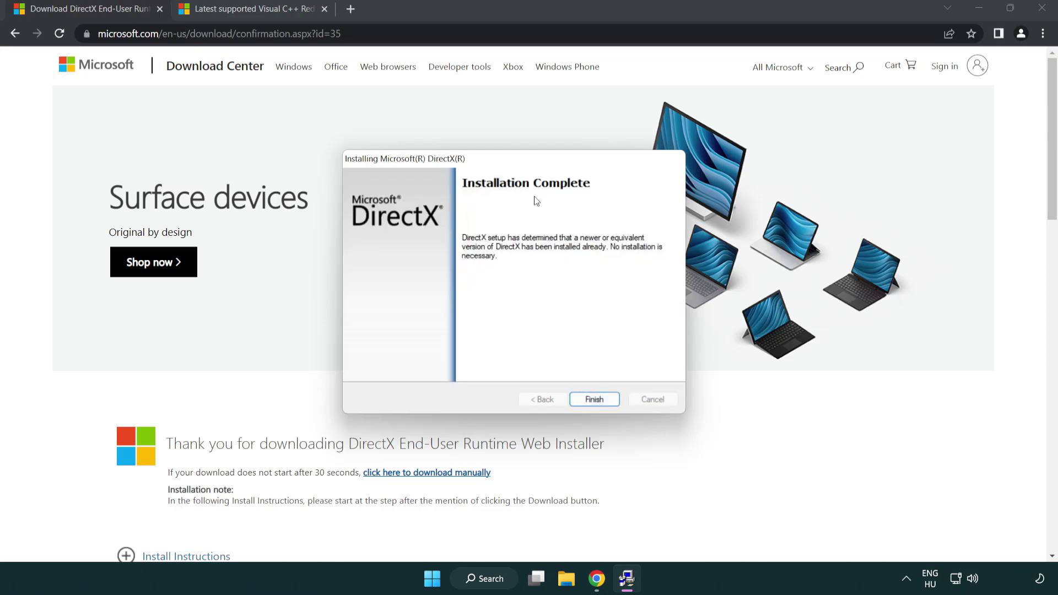
pyautogui.click(594, 398)
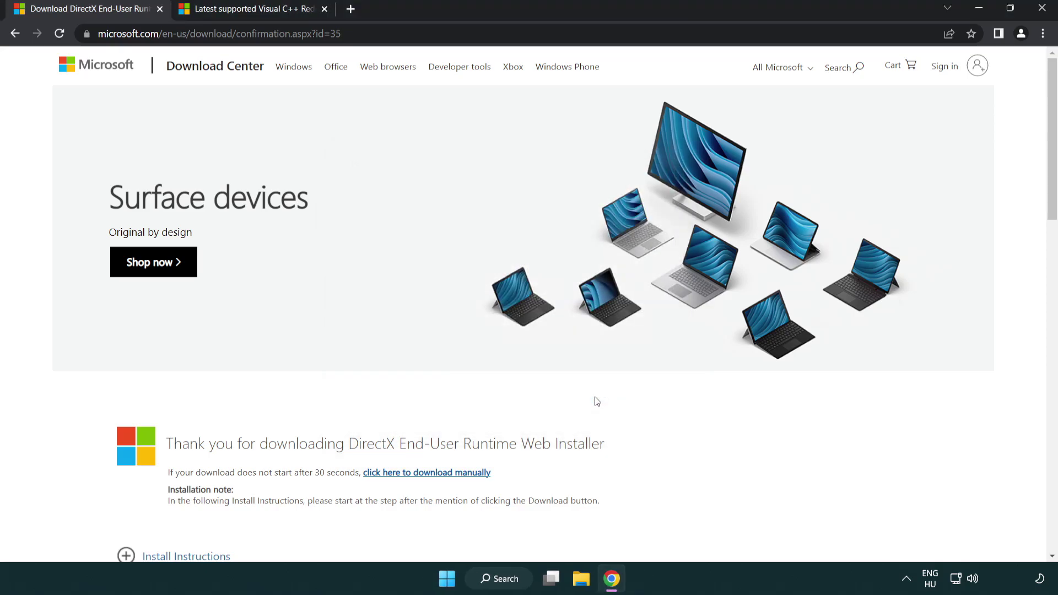
# Close the DirectX tab and scroll to the Visual C++ redistributable download table
pyautogui.click(160, 9)
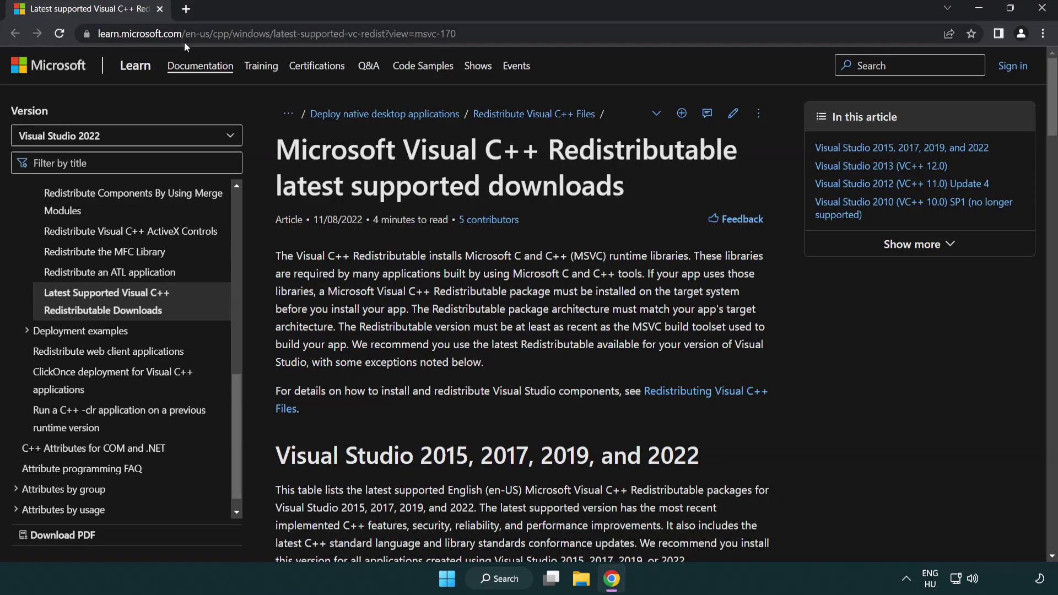
pyautogui.click(469, 34)
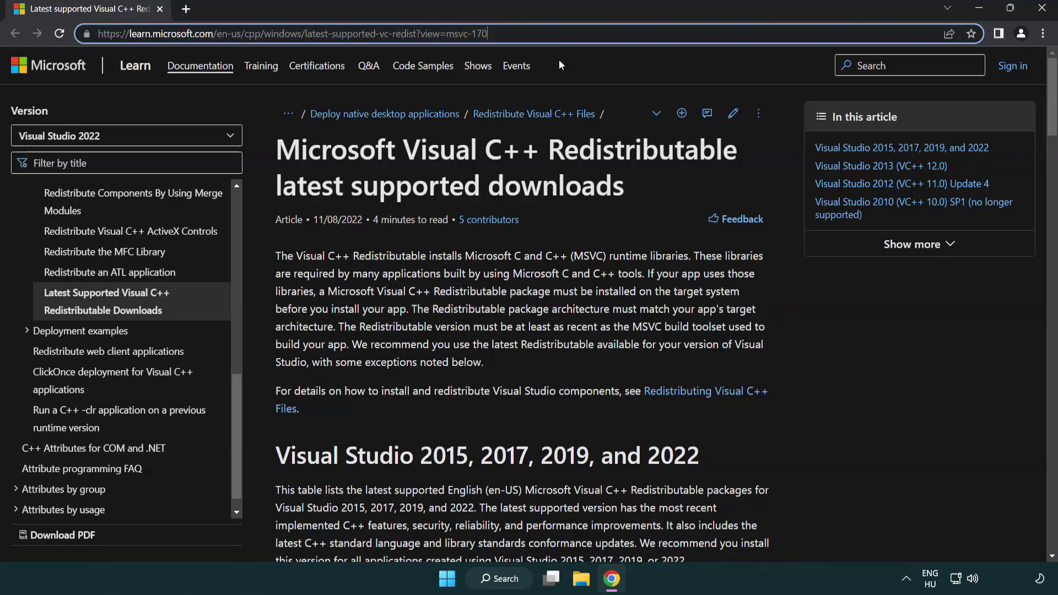
pyautogui.click(544, 181)
pyautogui.scroll(-5, 544, 182)
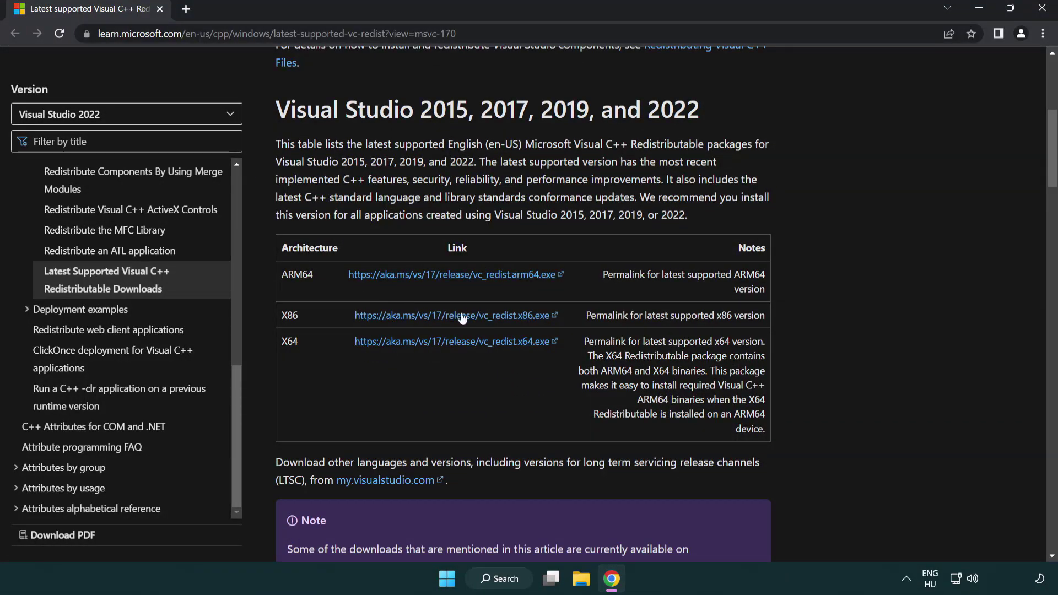
# Download the ARM64, x86 and x64 redistributables and launch VC_redist.arm64.exe
pyautogui.click(432, 280)
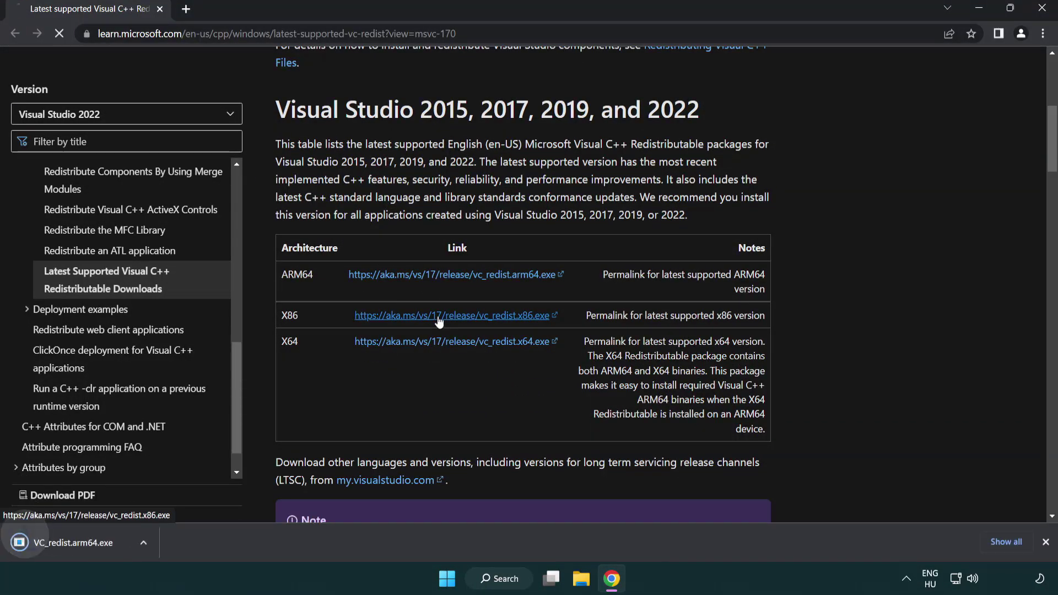
pyautogui.click(443, 341)
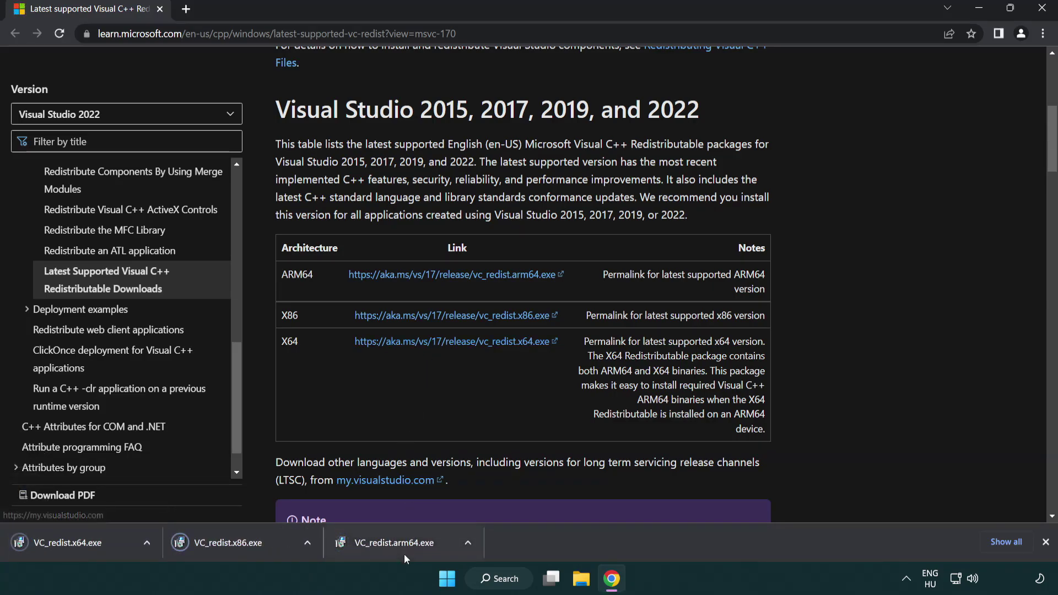
pyautogui.click(404, 550)
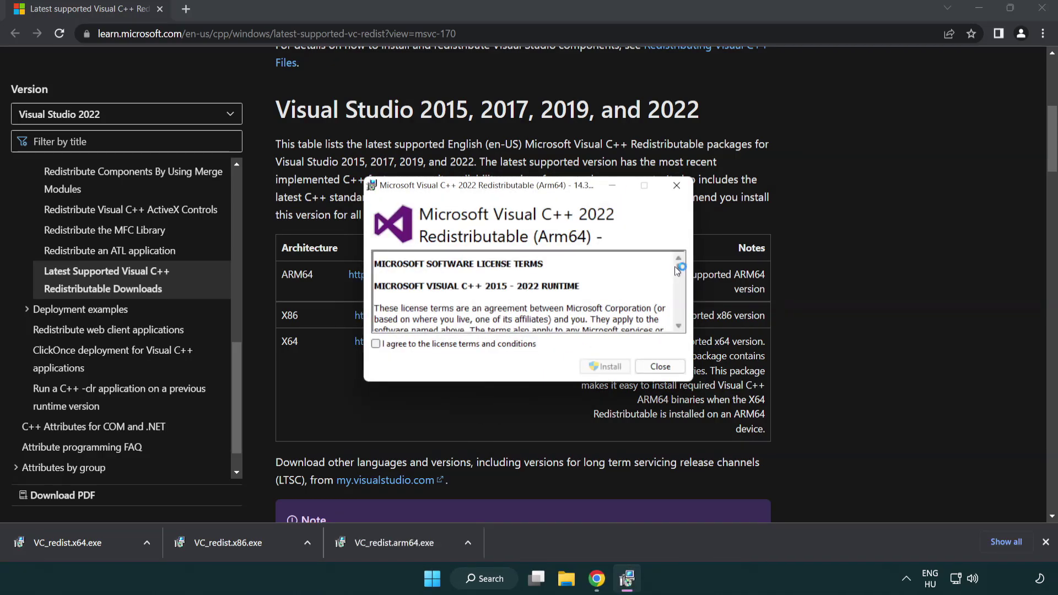
# Accept the licence and attempt the ARM64 install, dismissing it after it fails as unsupported
pyautogui.moveTo(678, 265); pyautogui.dragTo(684, 317)
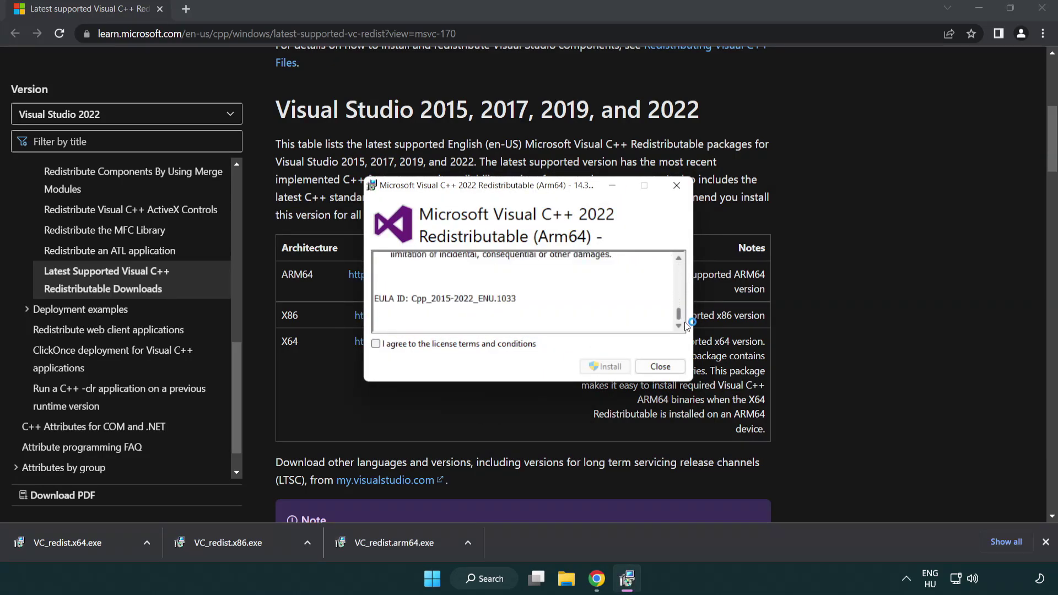
pyautogui.click(377, 343)
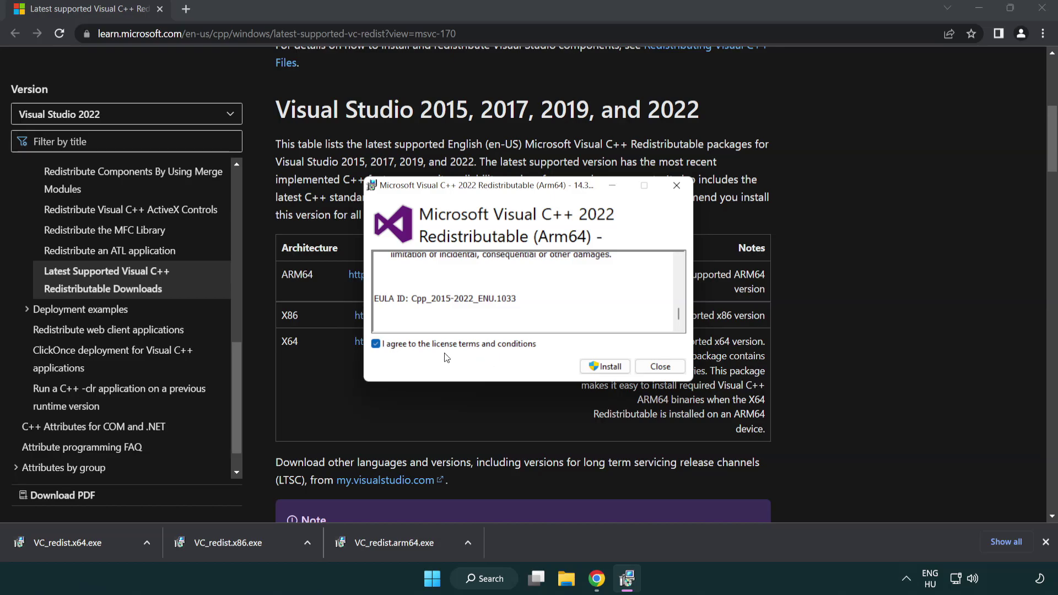
pyautogui.click(589, 365)
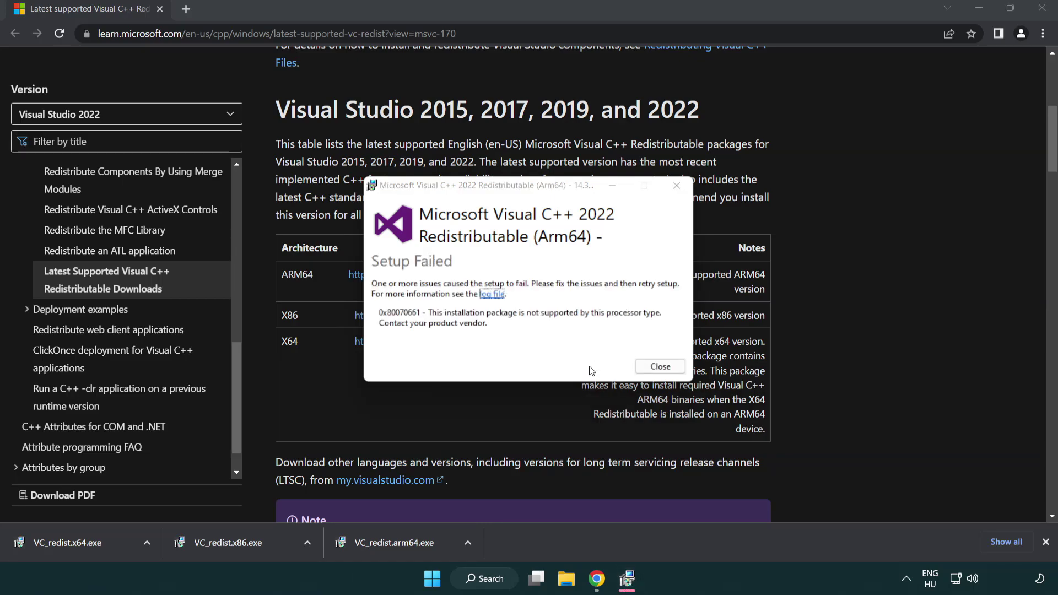
pyautogui.click(660, 370)
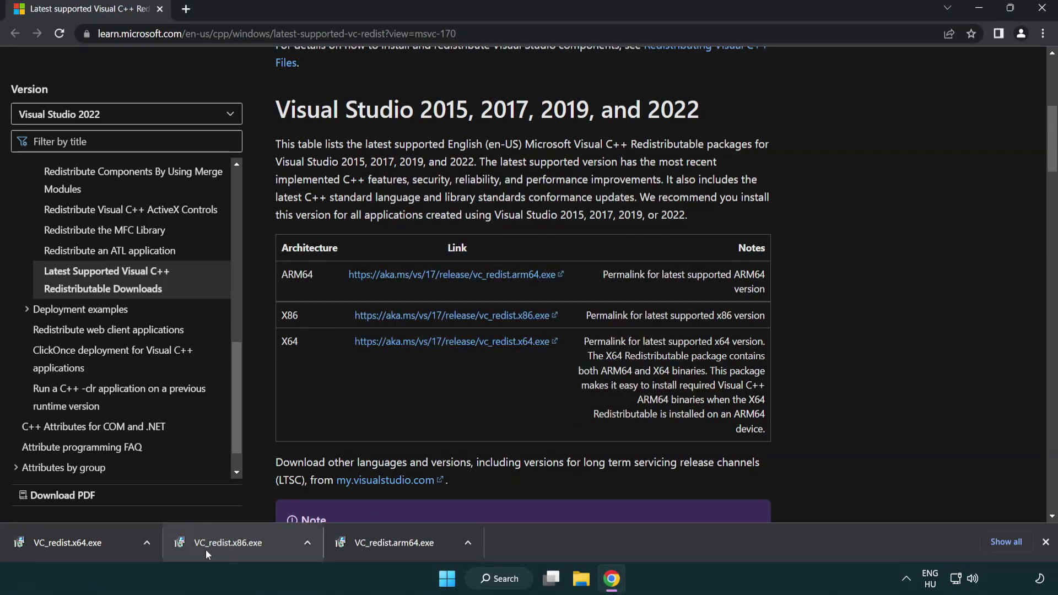
# Install the x86 and x64 Visual C++ redistributables, closing each without restarting
pyautogui.click(236, 549)
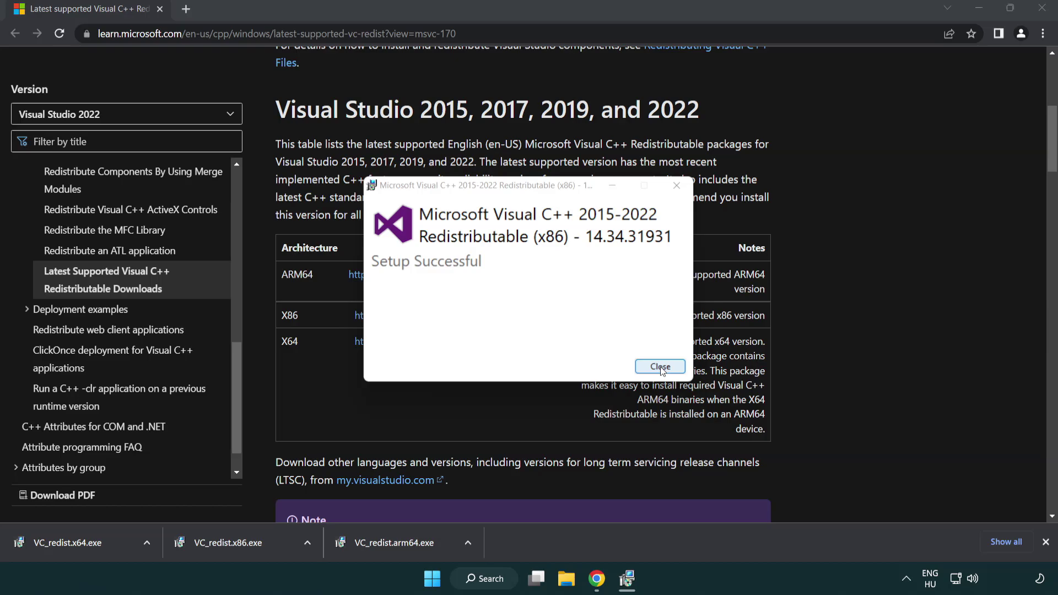
pyautogui.click(661, 368)
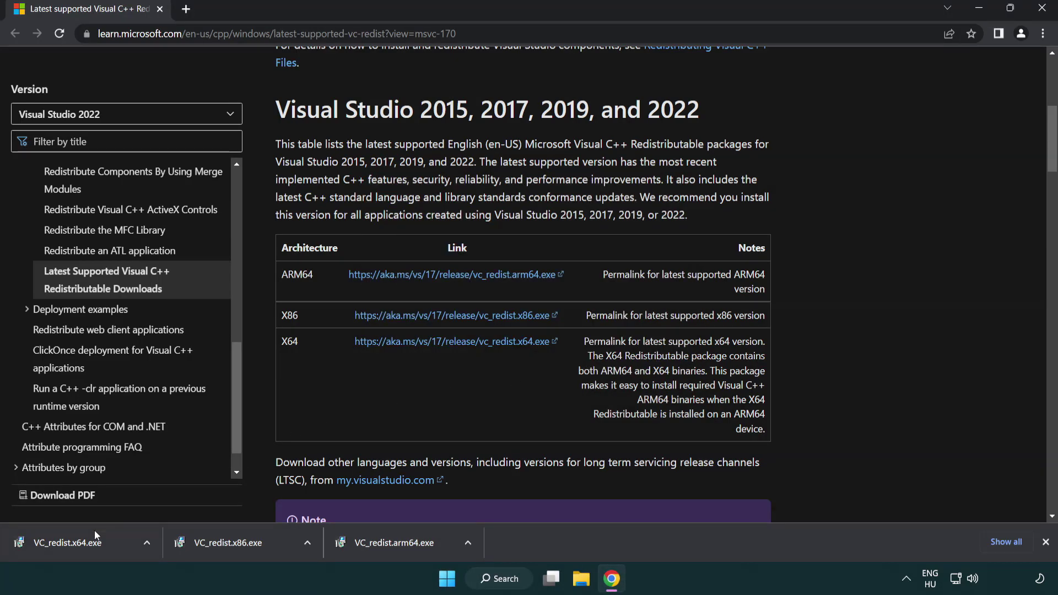
pyautogui.click(79, 540)
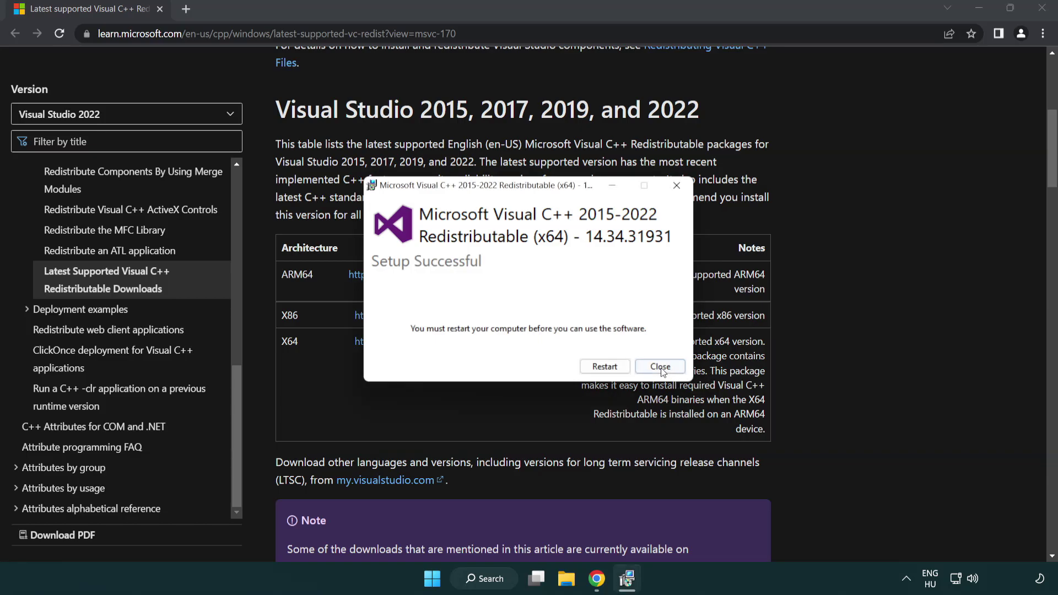
pyautogui.click(660, 367)
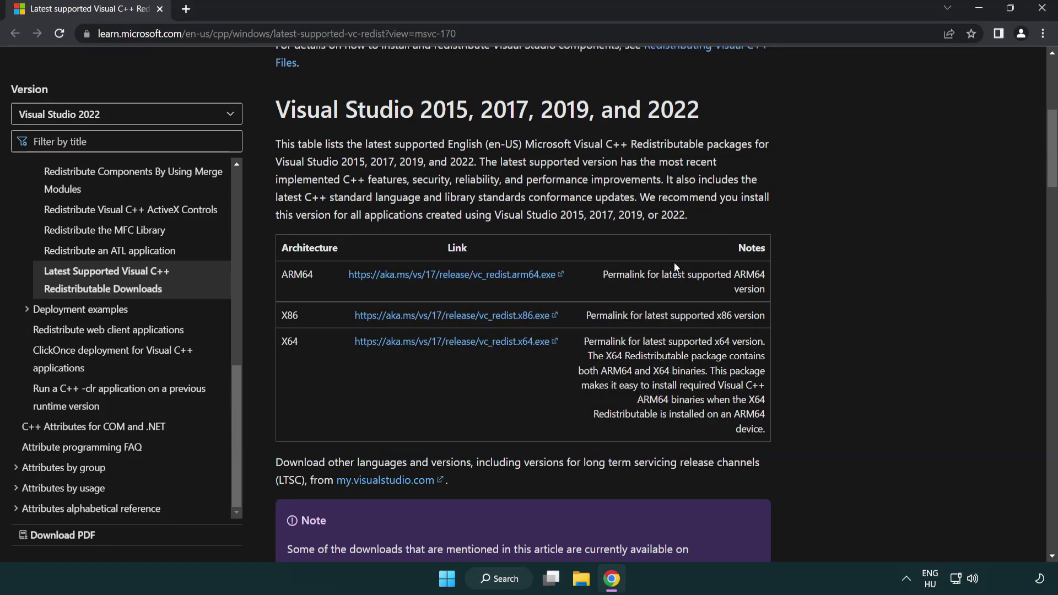
# Close Chrome, search for 'cmd' and run Command Prompt as administrator
pyautogui.click(1042, 9)
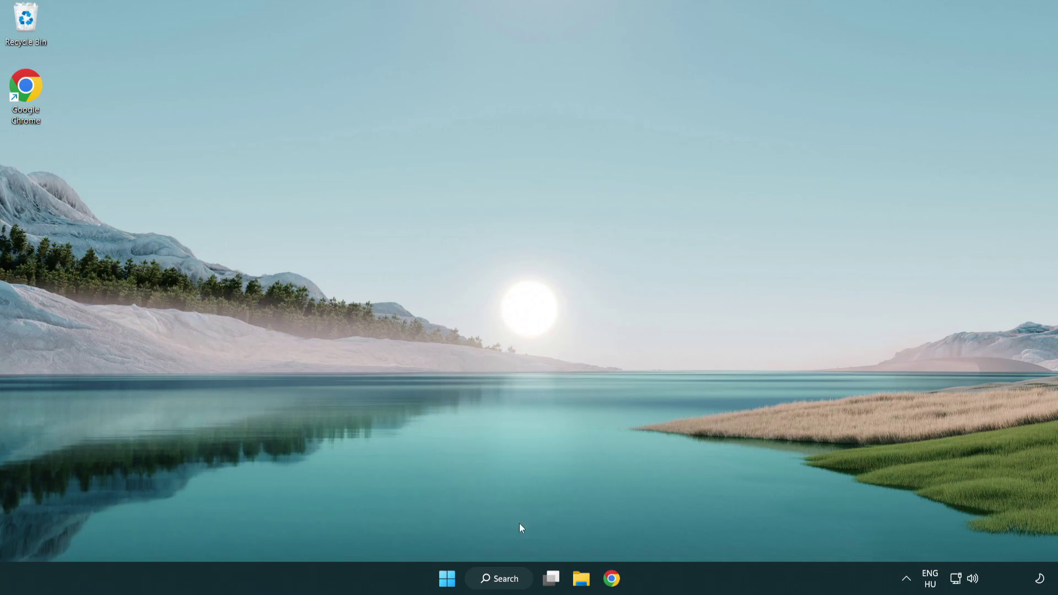
pyautogui.click(494, 579)
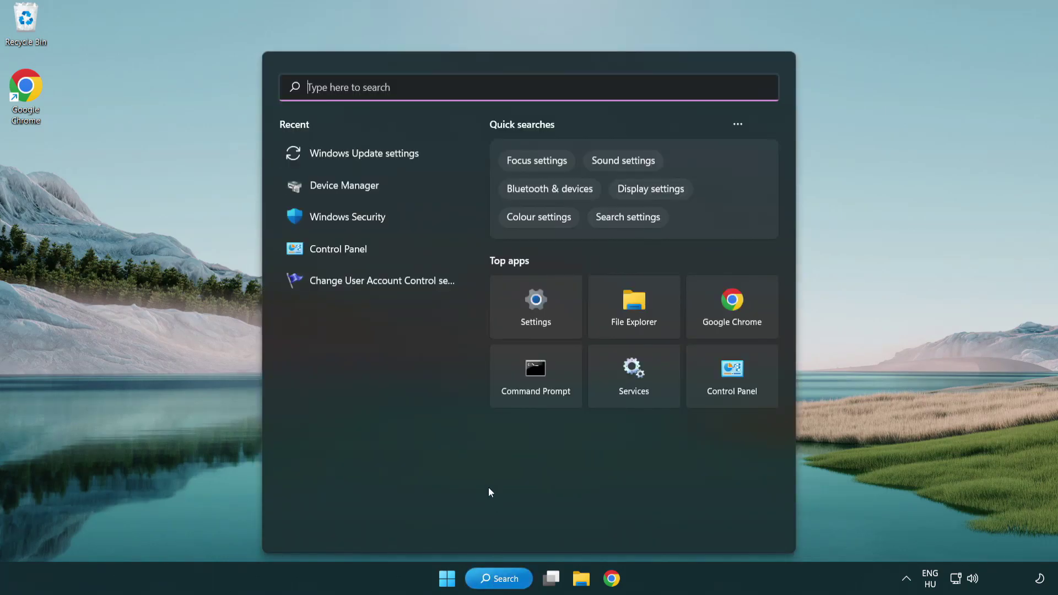
pyautogui.write('cmd')
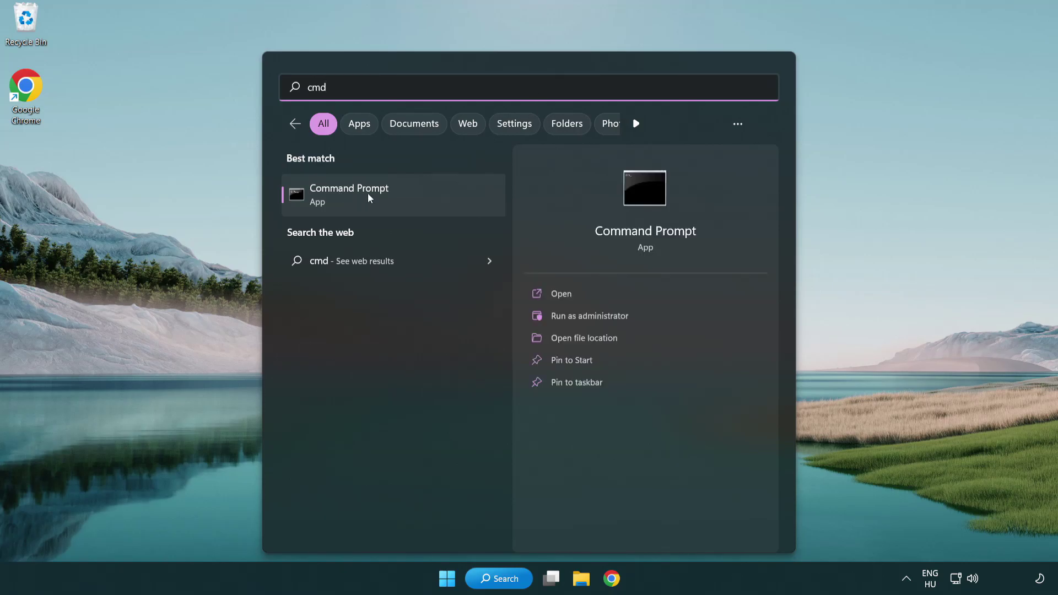
pyautogui.rightClick(405, 199)
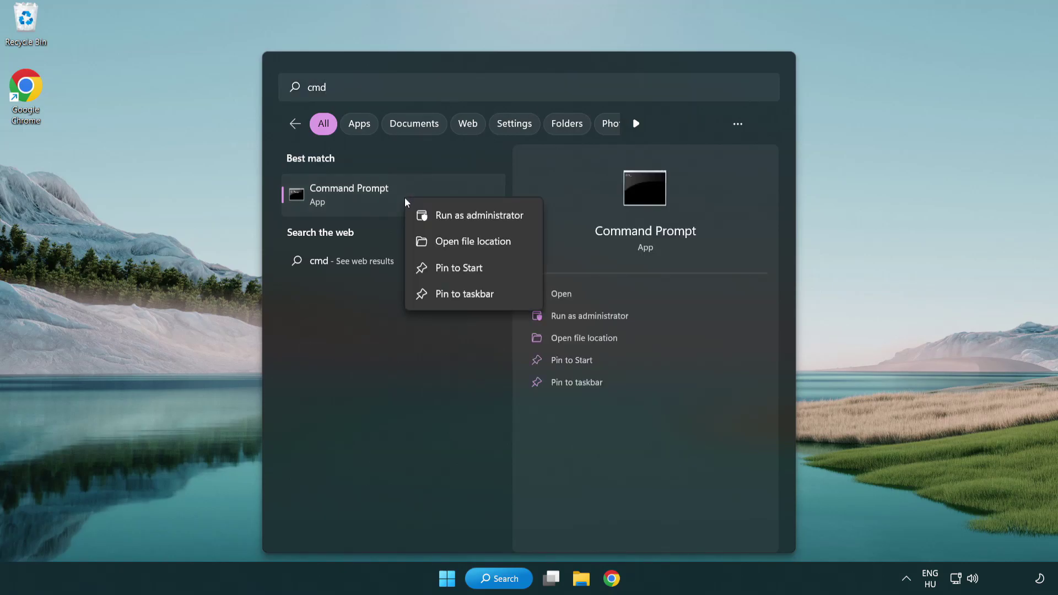
pyautogui.click(478, 220)
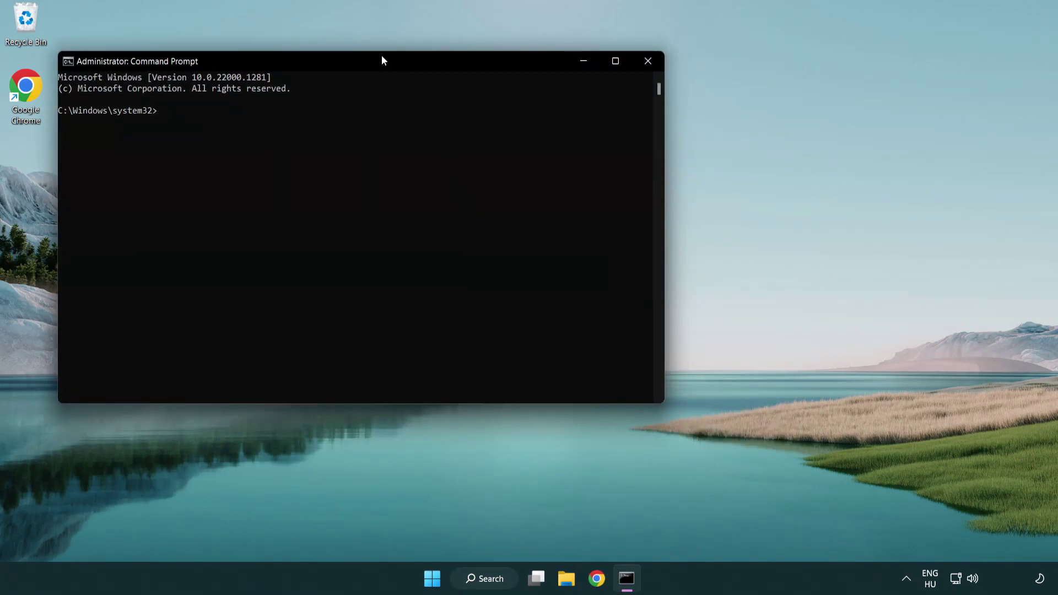
# Run sfc /scannow in the administrator Command Prompt until verification reaches 100%
pyautogui.moveTo(382, 56); pyautogui.dragTo(531, 104)
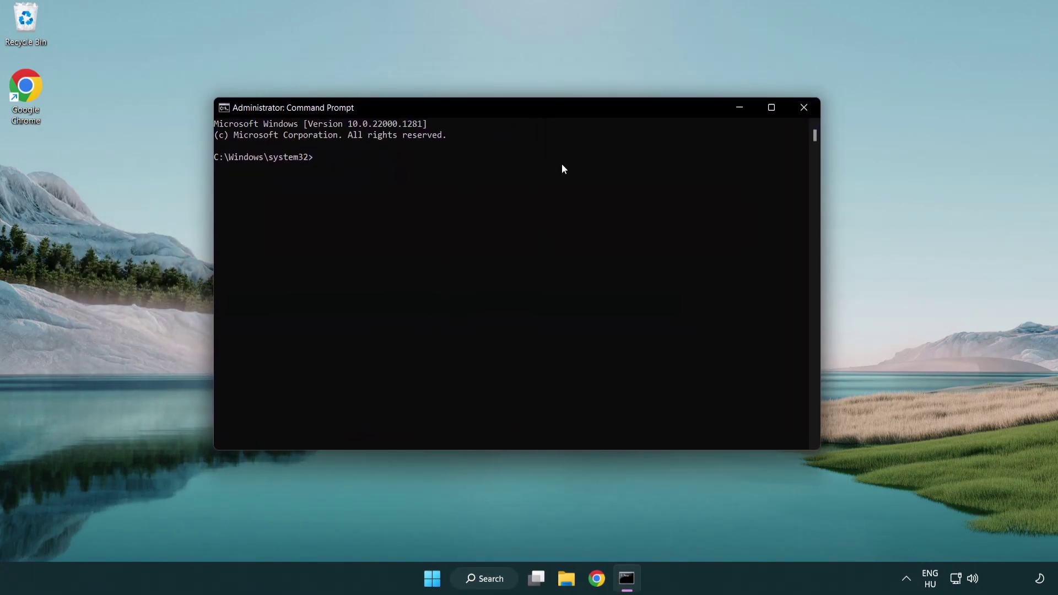
pyautogui.write('sfc')
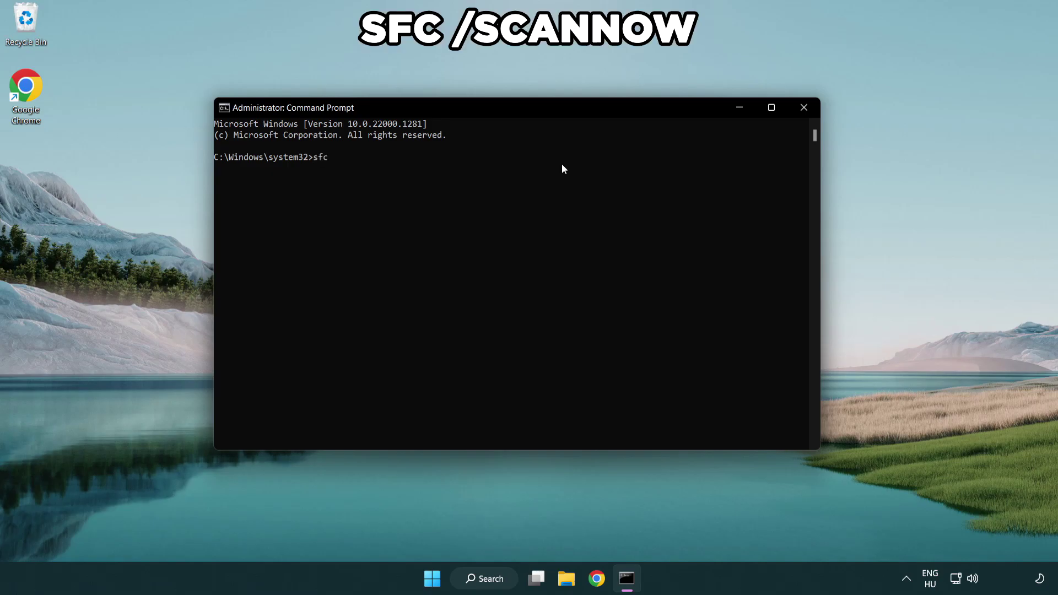
pyautogui.write(' /scannow')
pyautogui.press('Return')
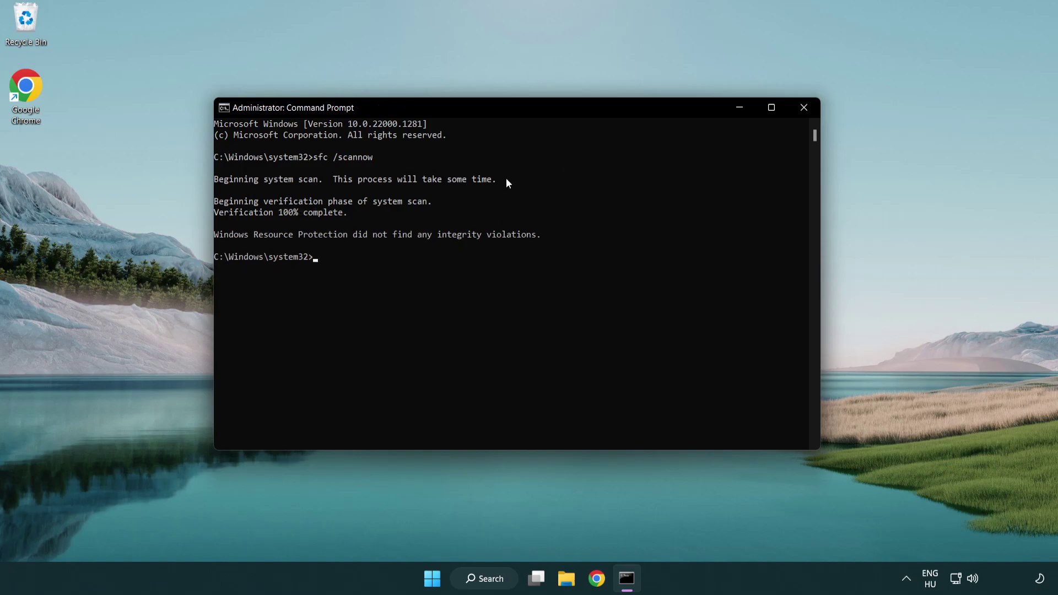
# Close Command Prompt and bring up the Start menu's power options, including Restart
pyautogui.click(807, 111)
pyautogui.click(447, 578)
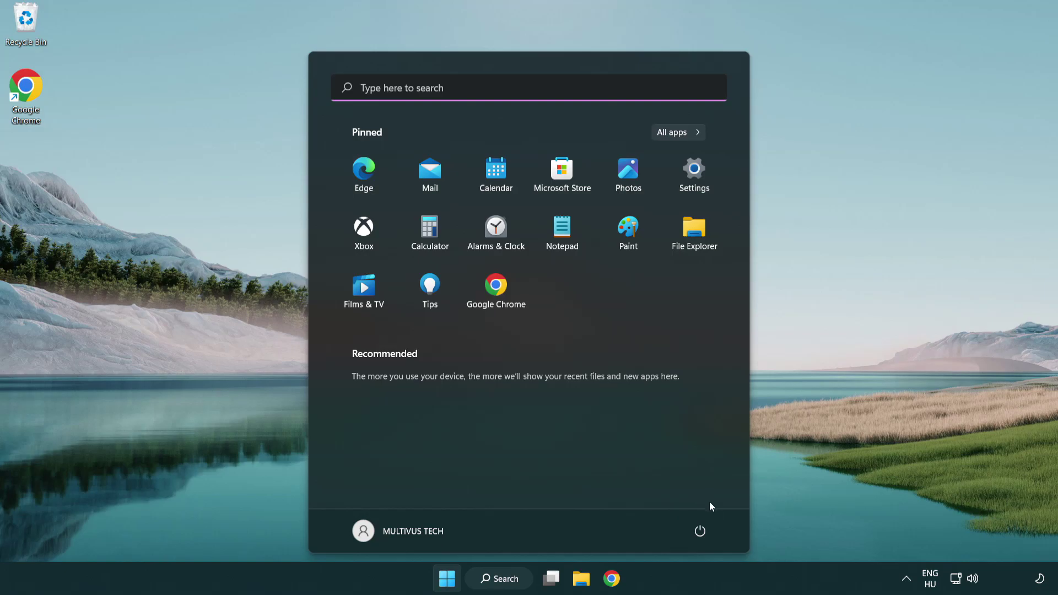
pyautogui.click(700, 530)
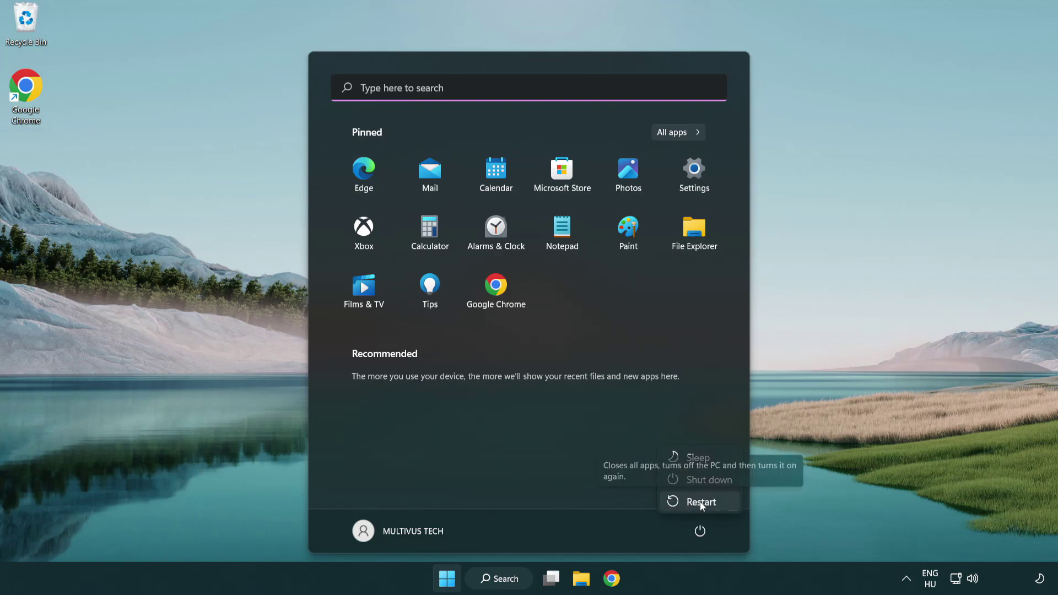